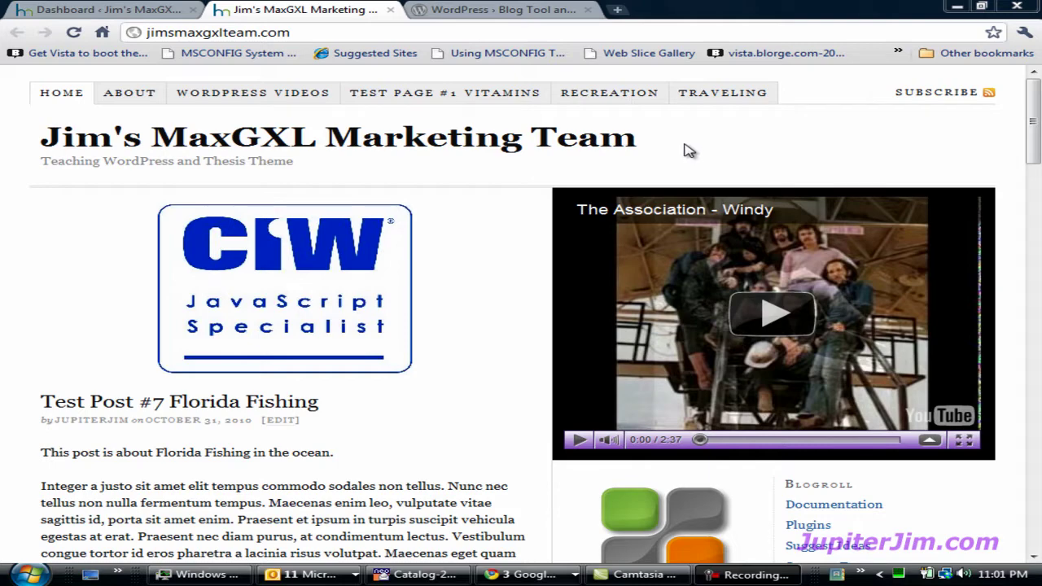
# Switch to the WordPress.org site and open its free Themes directory from the Extend section
pyautogui.click(491, 11)
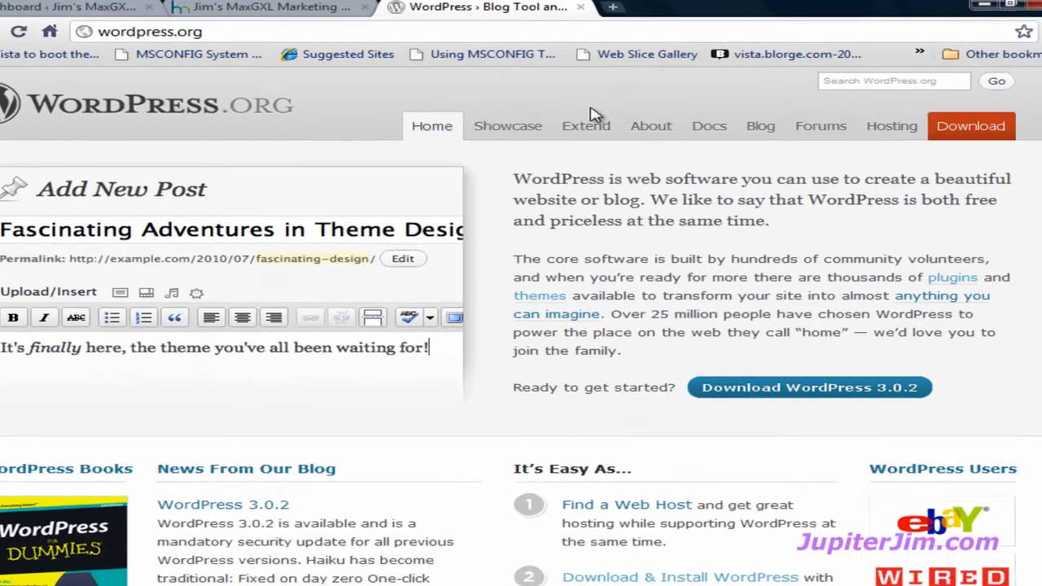
pyautogui.moveTo(596, 120)
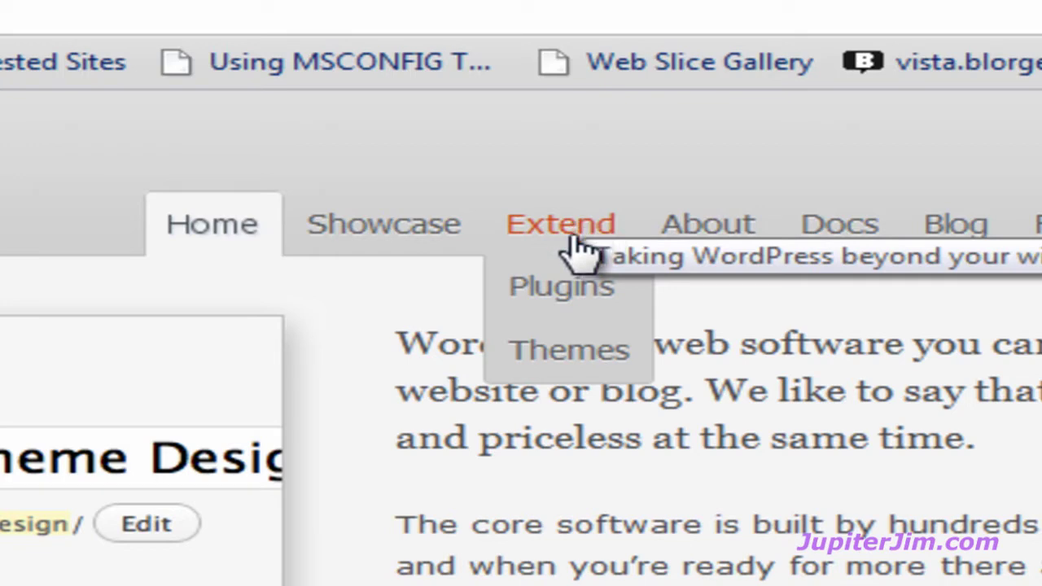
pyautogui.click(574, 358)
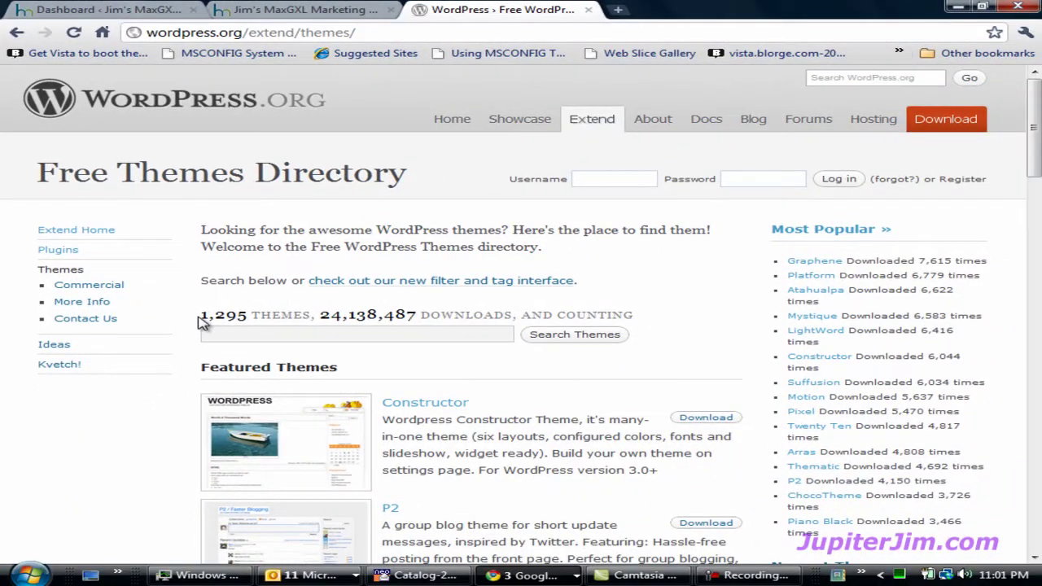
# Highlight the total number of themes on the Free Themes Directory page, then clear the highlight
pyautogui.tripleClick(202, 322)
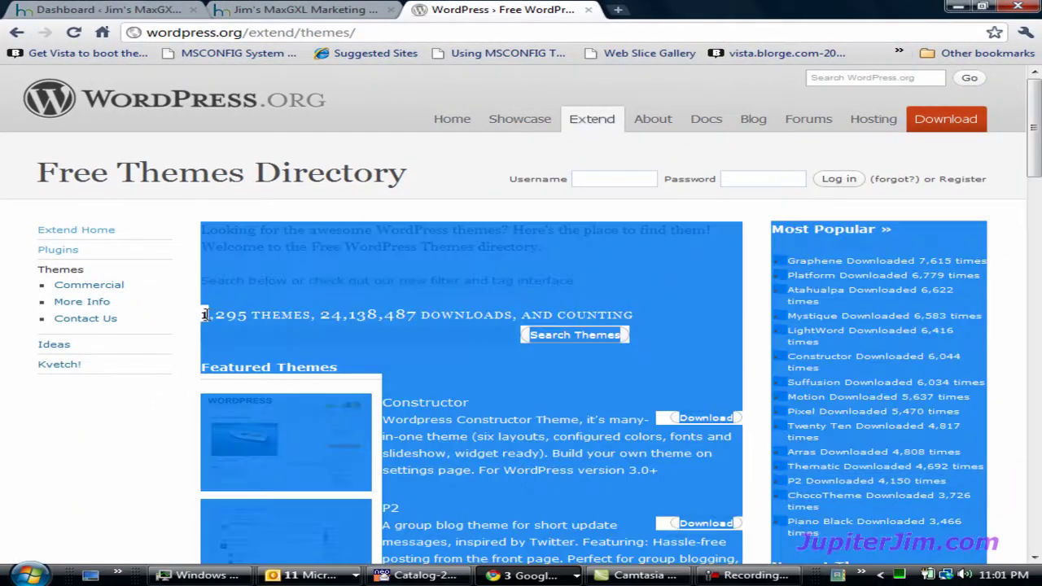
pyautogui.moveTo(250, 314); pyautogui.dragTo(203, 317)
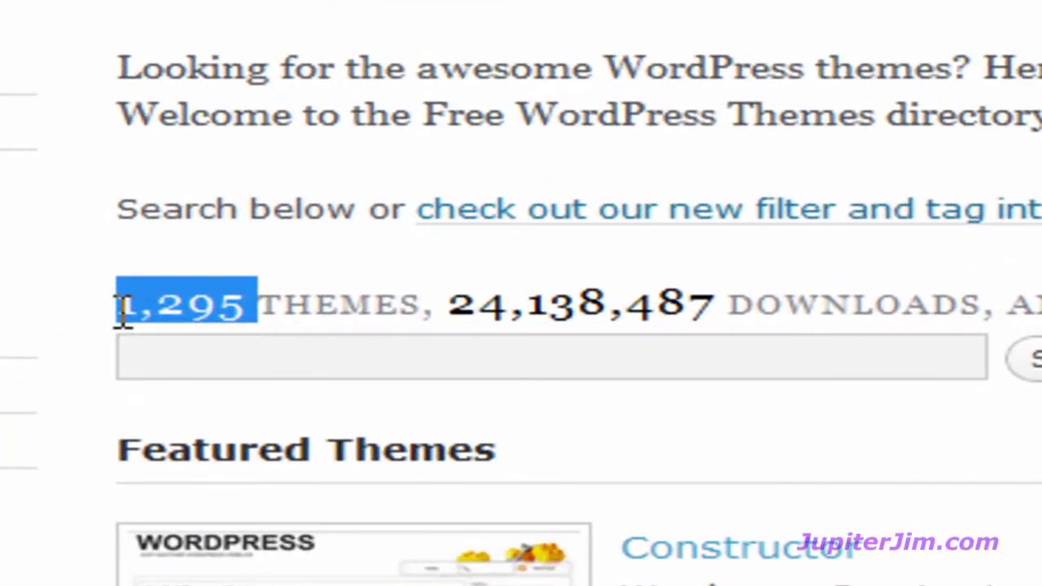
pyautogui.click(52, 281)
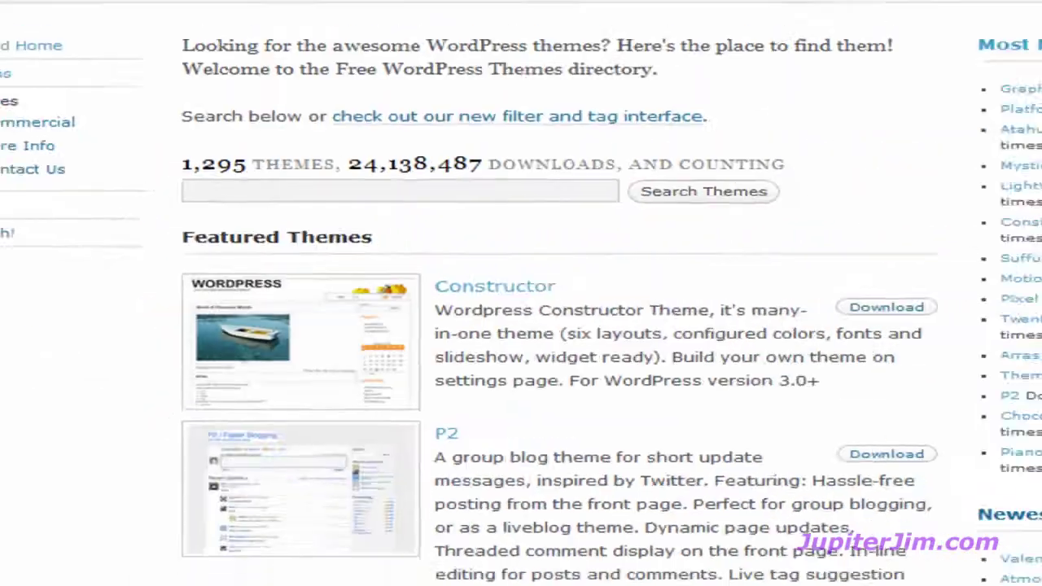
# Look through the directory's Featured Themes and its Most Popular, Newest Themes and Recently Updated lists
pyautogui.scroll(-20, 1036, 494)
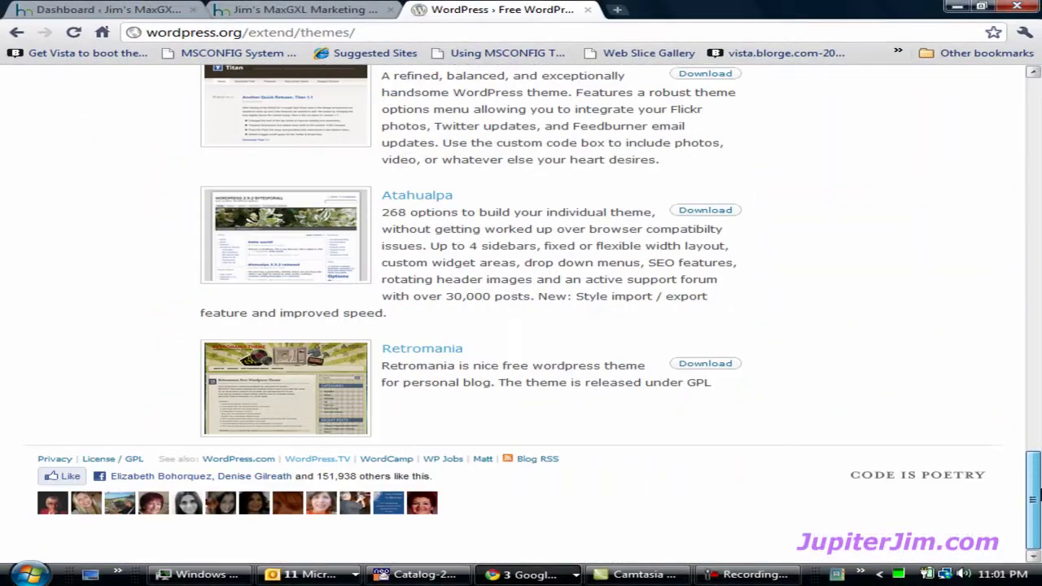
pyautogui.moveTo(1038, 494); pyautogui.dragTo(1038, 111)
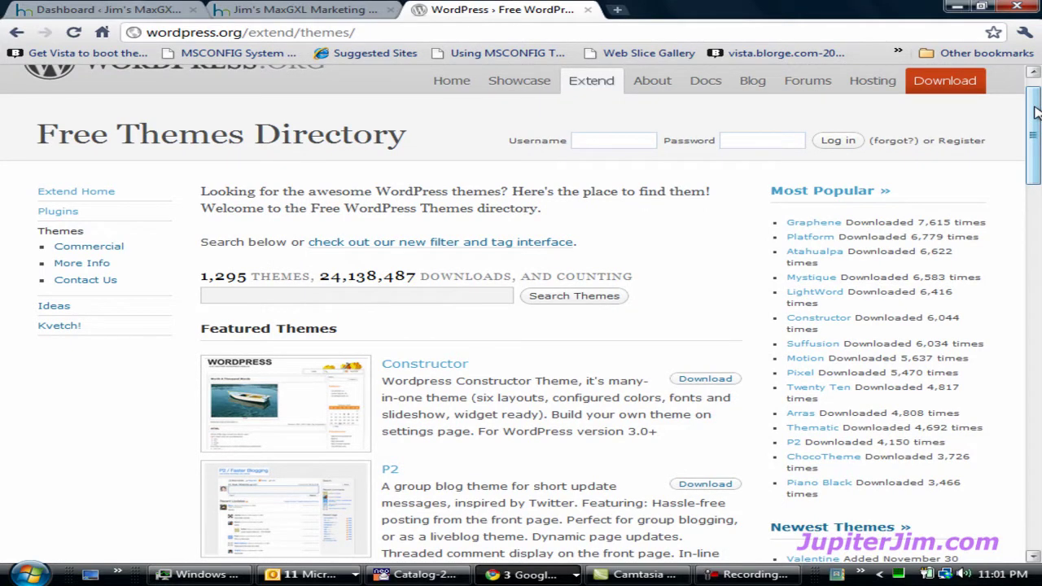
pyautogui.moveTo(1035, 112); pyautogui.dragTo(1036, 128)
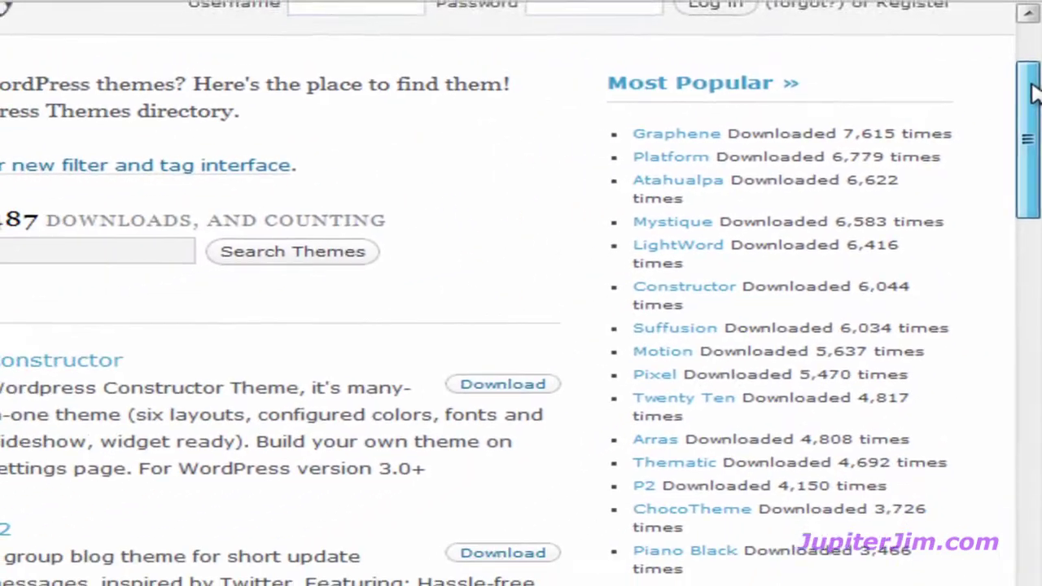
pyautogui.moveTo(1033, 91); pyautogui.dragTo(1033, 201)
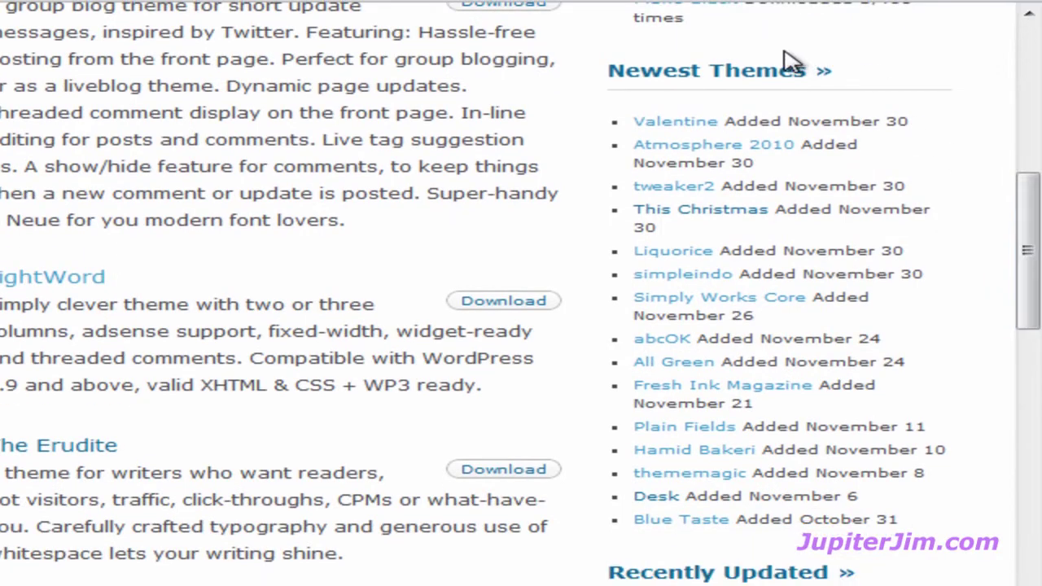
pyautogui.moveTo(1033, 203); pyautogui.dragTo(1034, 293)
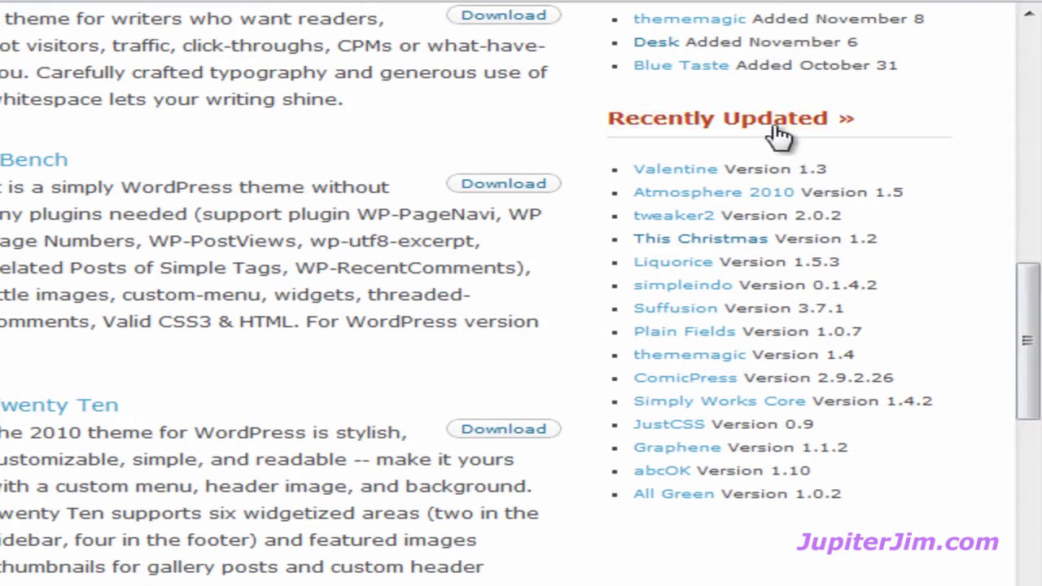
pyautogui.moveTo(1032, 349); pyautogui.dragTo(1032, 256)
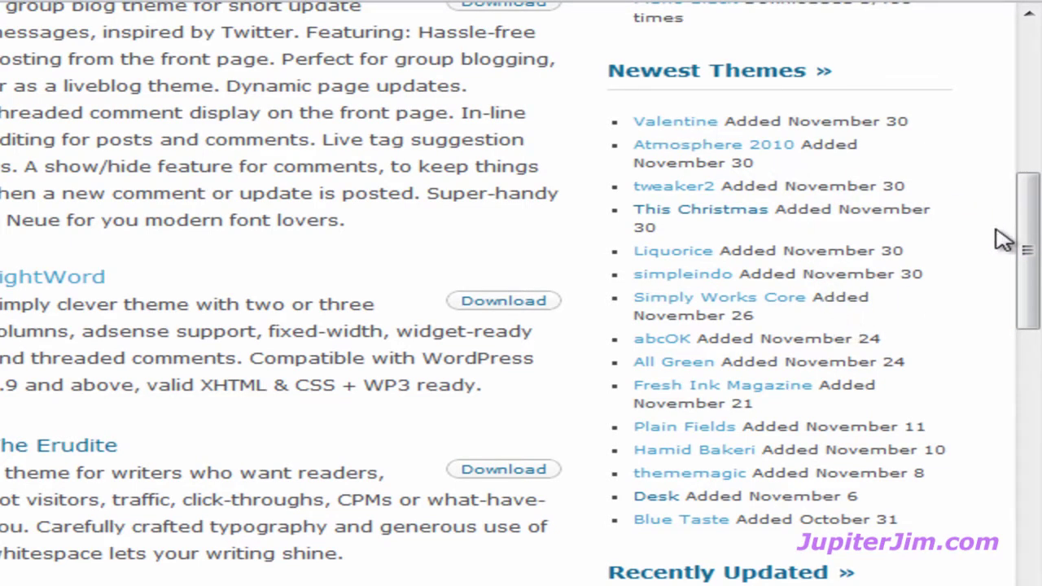
pyautogui.moveTo(1027, 248); pyautogui.dragTo(1030, 226)
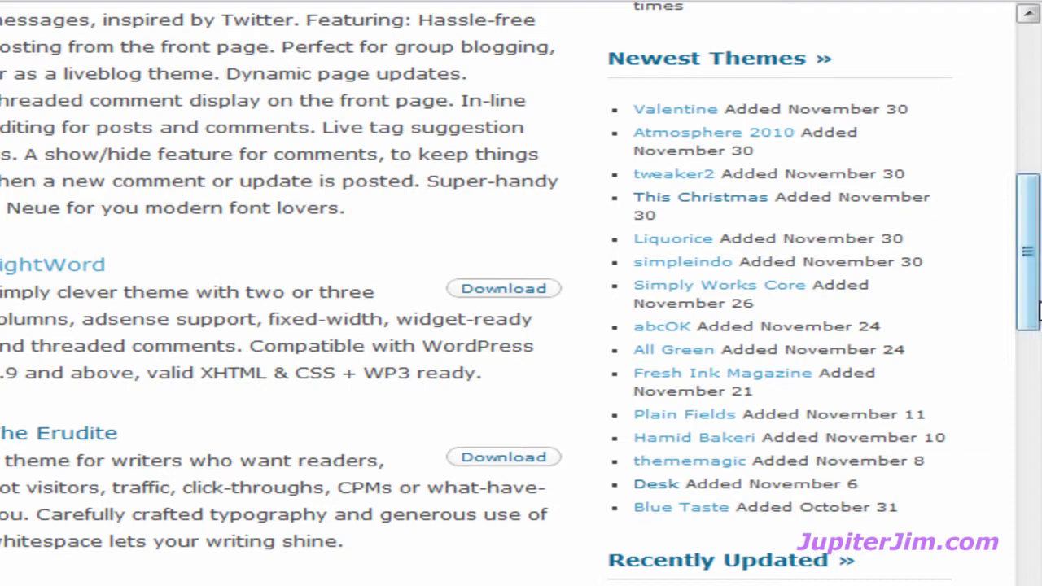
pyautogui.moveTo(1035, 309); pyautogui.dragTo(1030, 180)
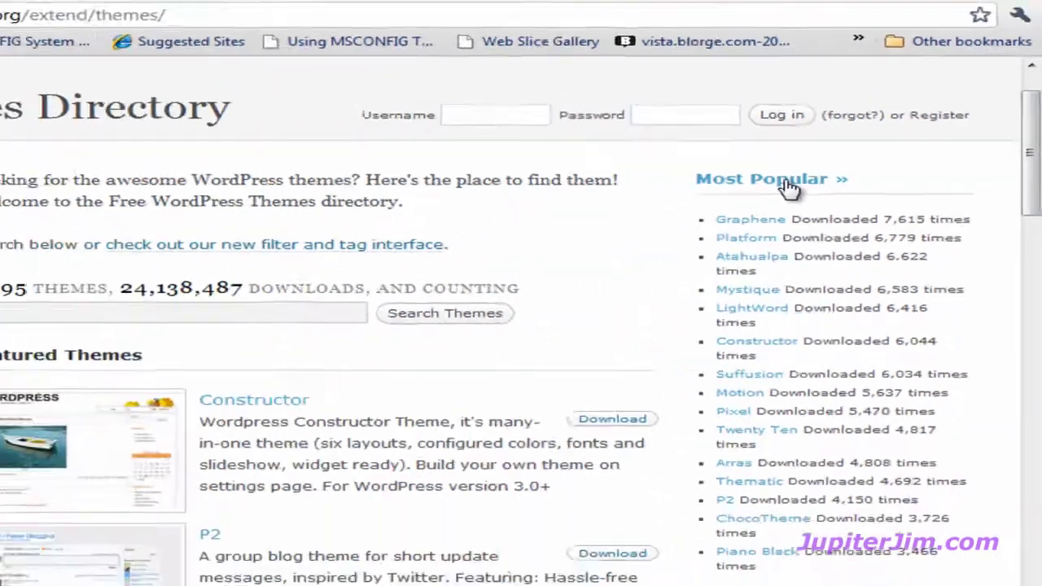
# Open the full Most Popular themes listing and look down to its page links
pyautogui.click(498, 281)
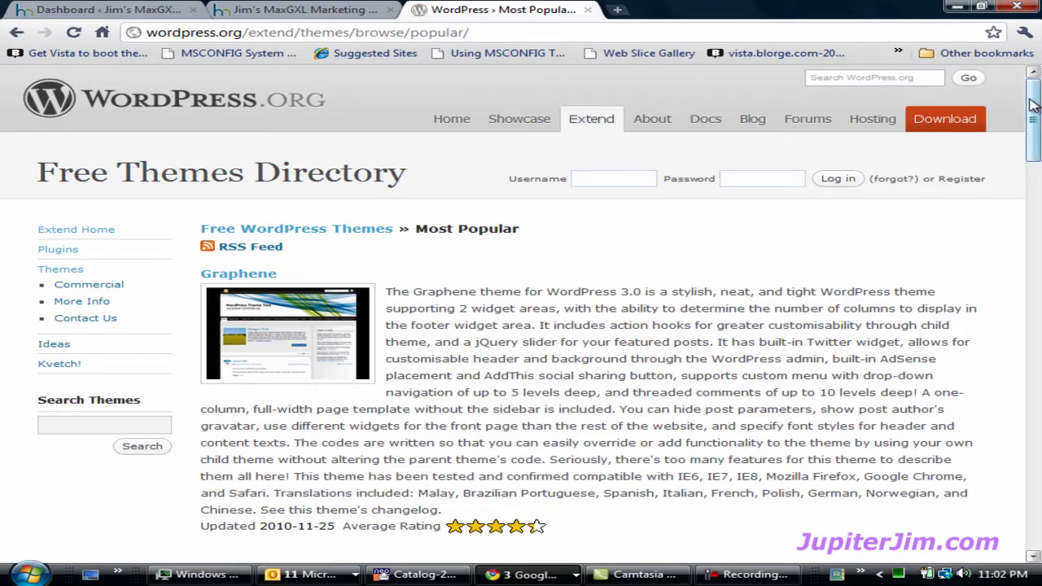
pyautogui.moveTo(1036, 99); pyautogui.dragTo(1033, 551)
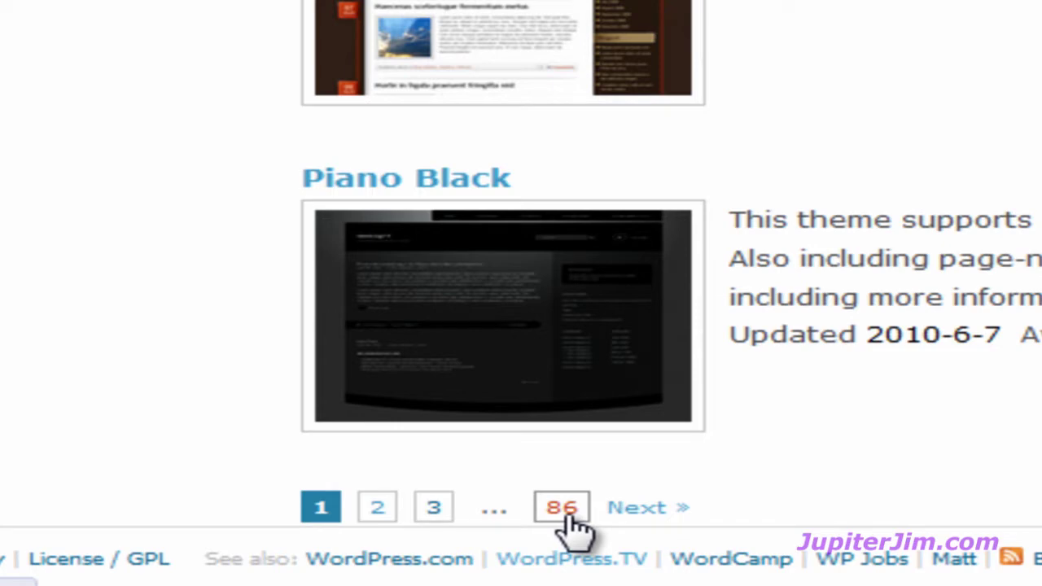
# Browse page 2 of the Most Popular themes and return to page 1
pyautogui.click(377, 508)
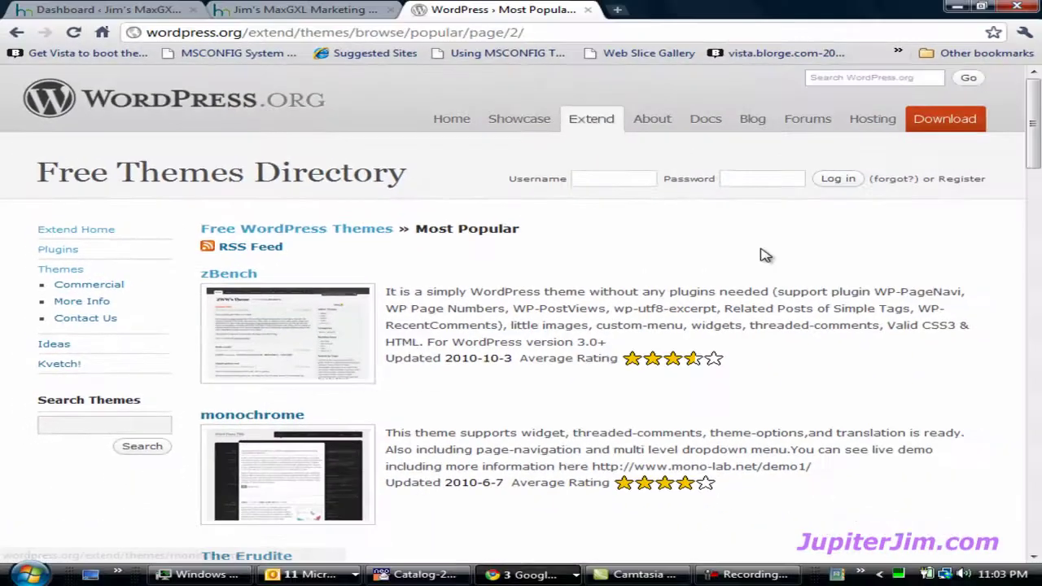
pyautogui.moveTo(1035, 110); pyautogui.dragTo(1032, 525)
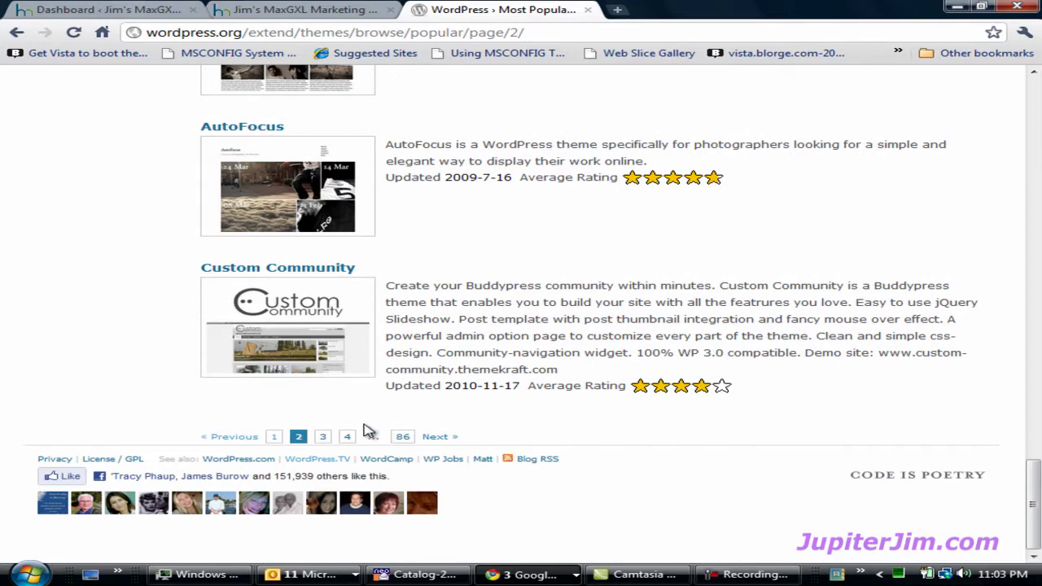
pyautogui.click(277, 444)
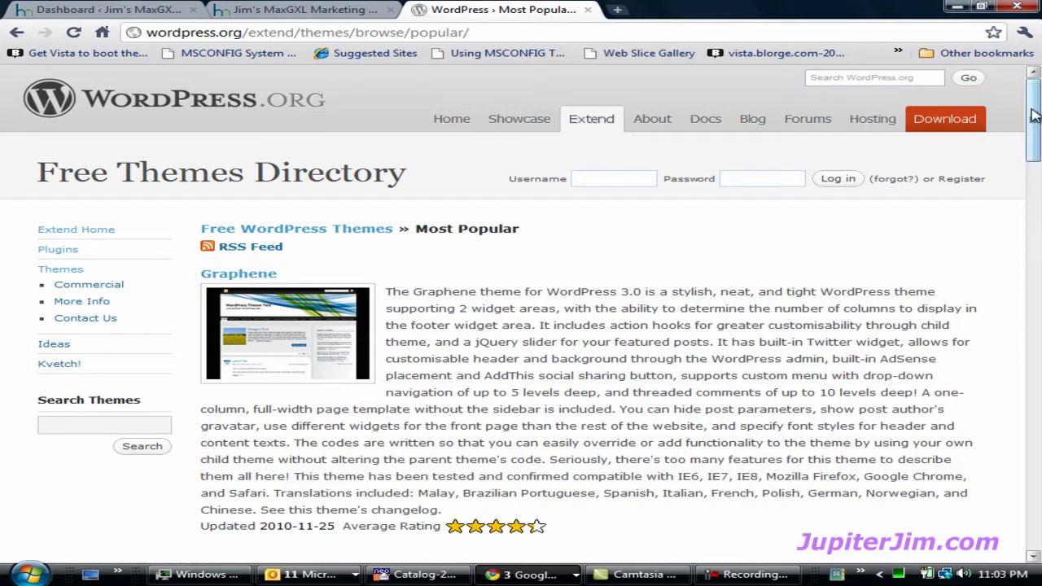
# Find Suffusion in the Most Popular listing, check its update date and rating, and open its theme page
pyautogui.moveTo(1032, 97); pyautogui.dragTo(1037, 306)
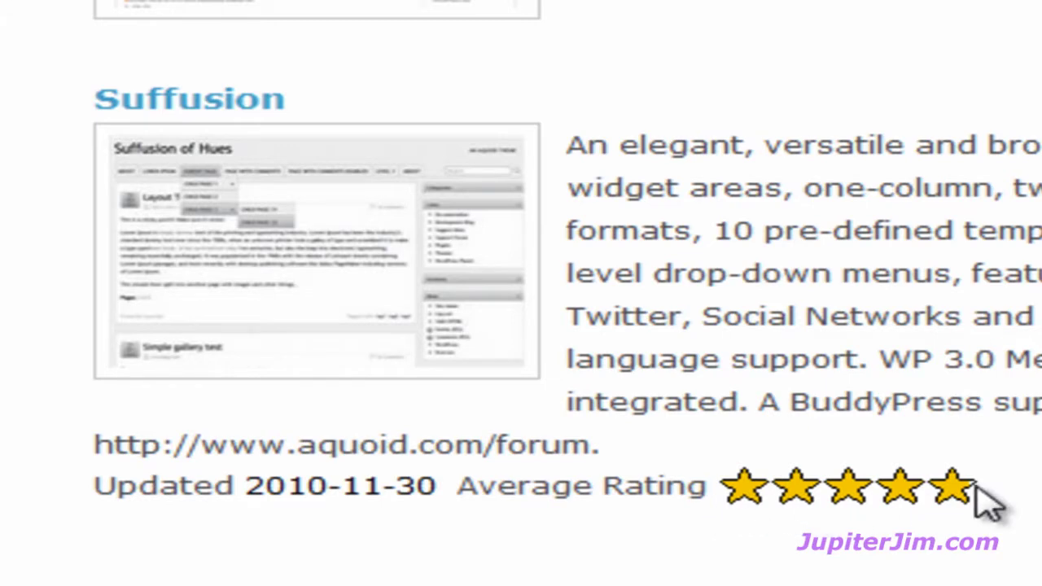
pyautogui.tripleClick(420, 491)
pyautogui.tripleClick(458, 486)
pyautogui.click(427, 529)
pyautogui.click(211, 106)
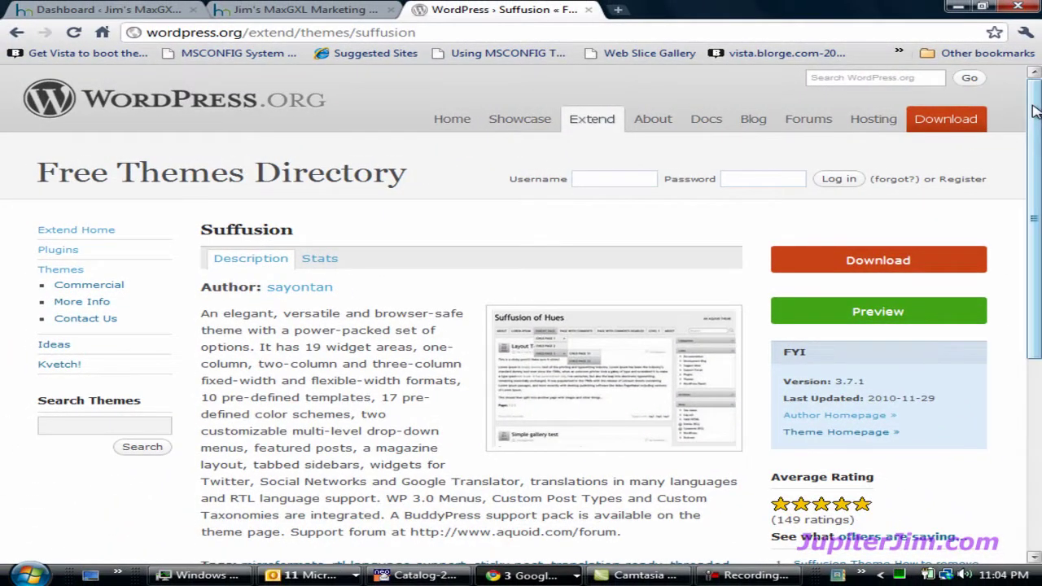
# Review the Suffusion description, highlighting the full text, the "WP 3.0 Menus" feature and the support forum sentence
pyautogui.moveTo(1033, 204); pyautogui.dragTo(1034, 288)
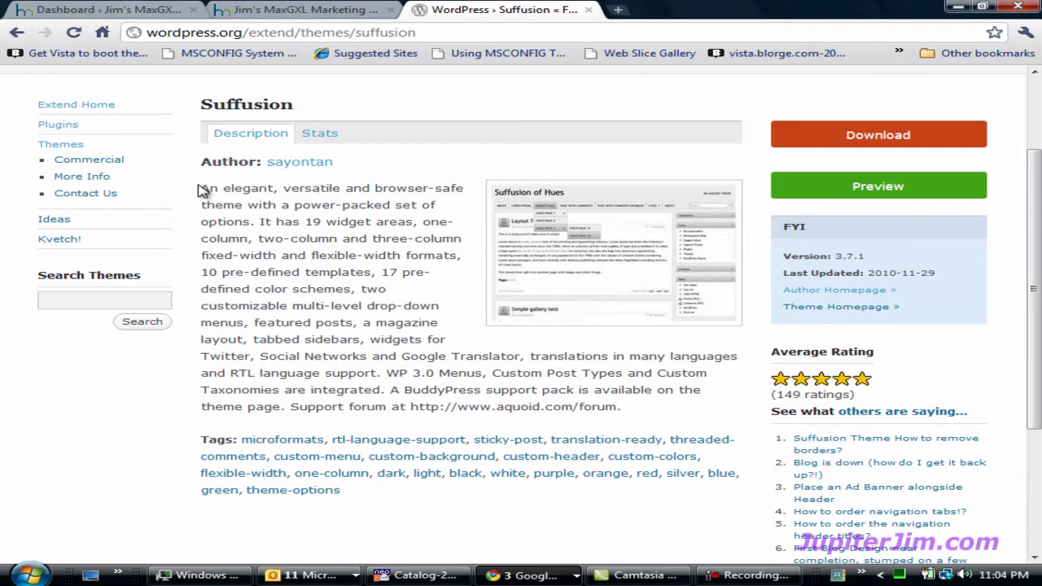
pyautogui.moveTo(200, 190); pyautogui.dragTo(639, 410)
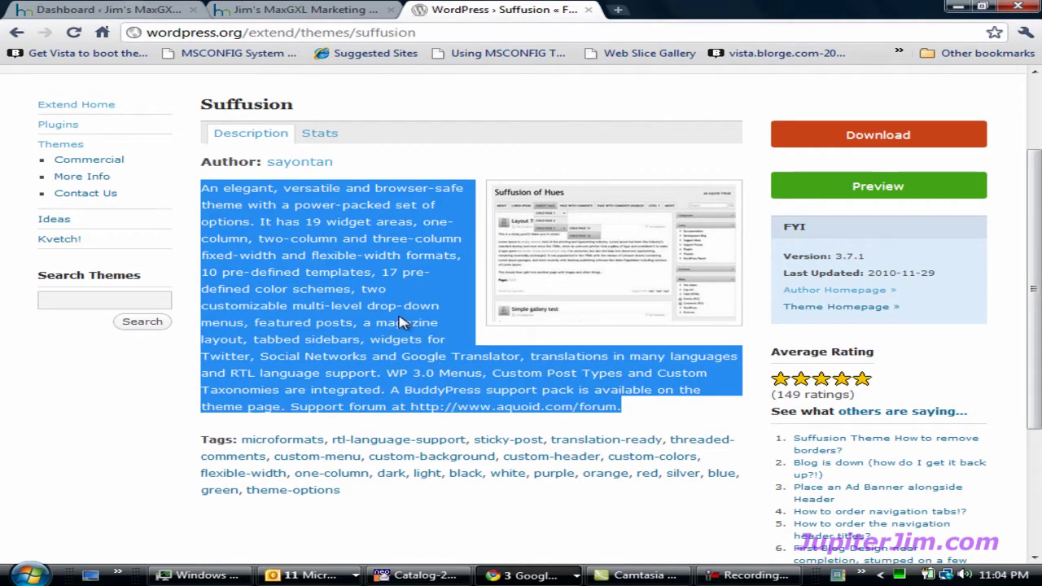
pyautogui.click(155, 372)
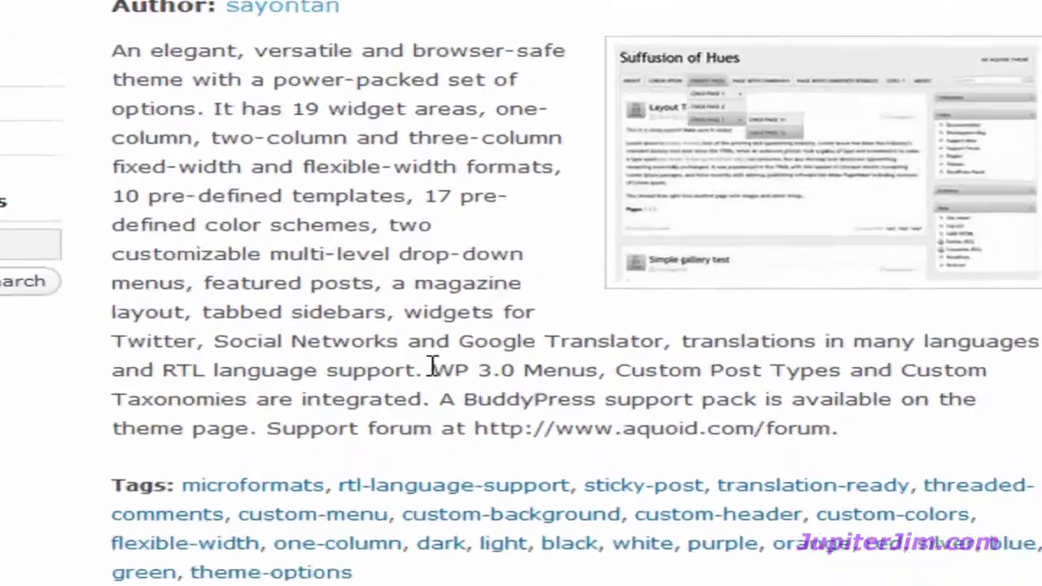
pyautogui.moveTo(426, 370); pyautogui.dragTo(586, 372)
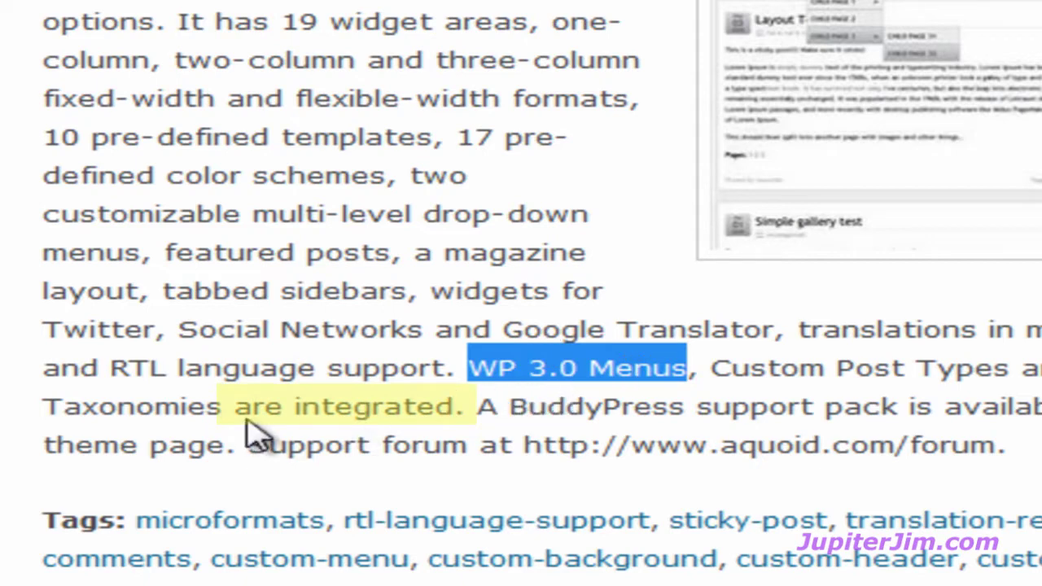
pyautogui.click(333, 409)
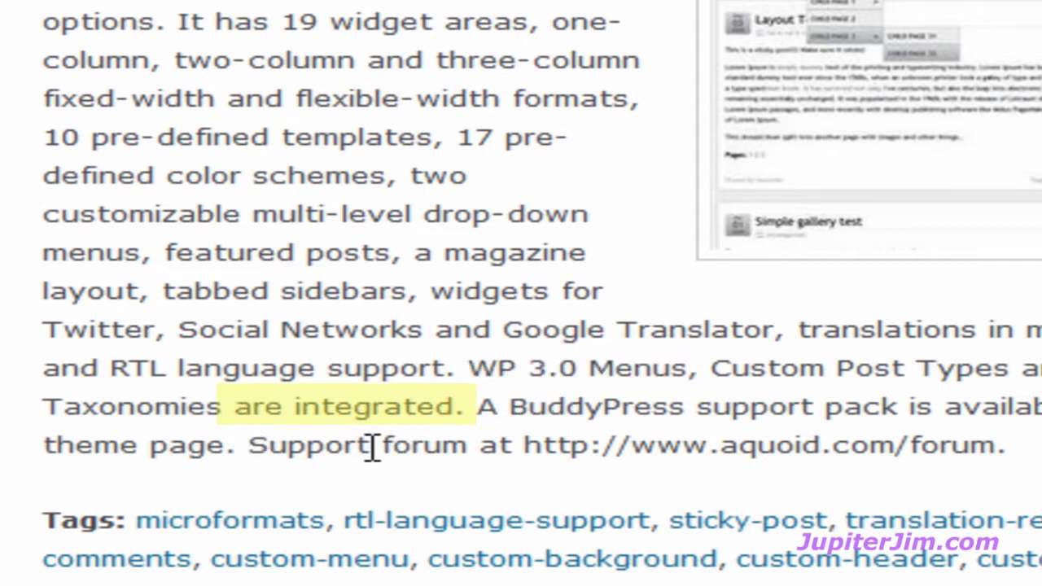
pyautogui.moveTo(246, 447); pyautogui.dragTo(1006, 446)
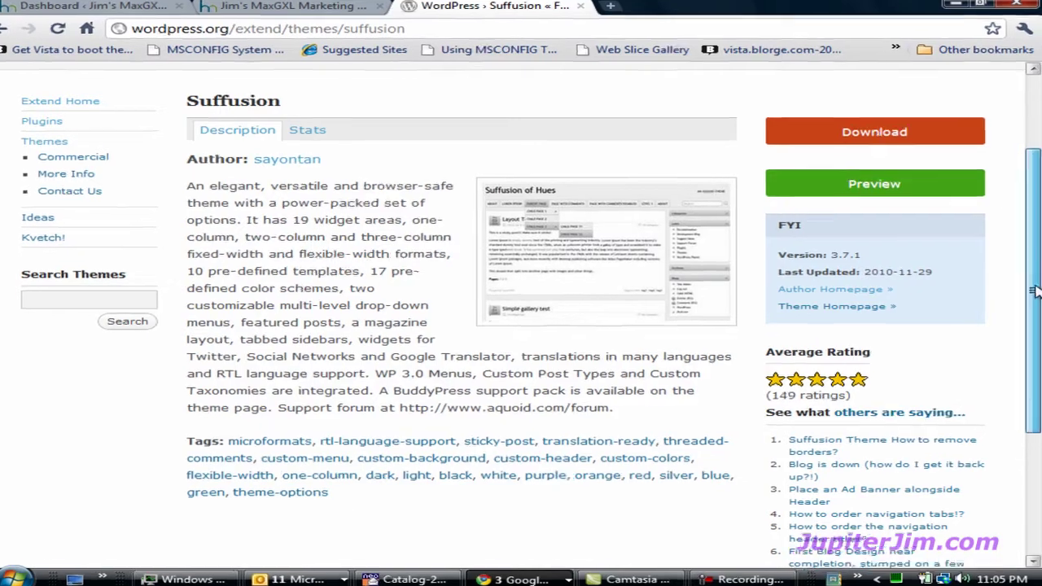
# Highlight Suffusion's last updated date and version number in the FYI box to check how current it is
pyautogui.scroll(-2, 1027, 342)
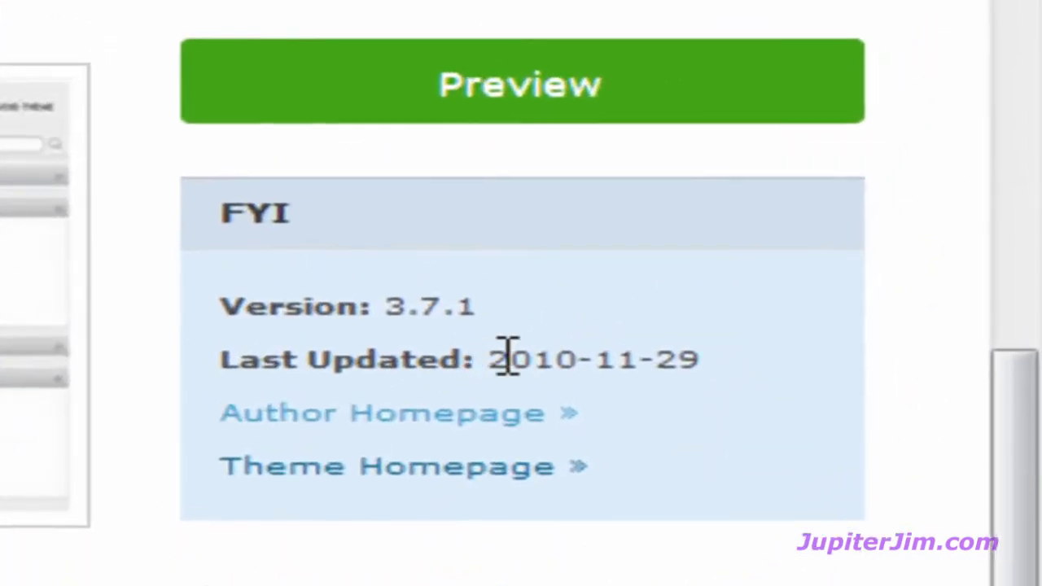
pyautogui.moveTo(491, 359); pyautogui.dragTo(709, 395)
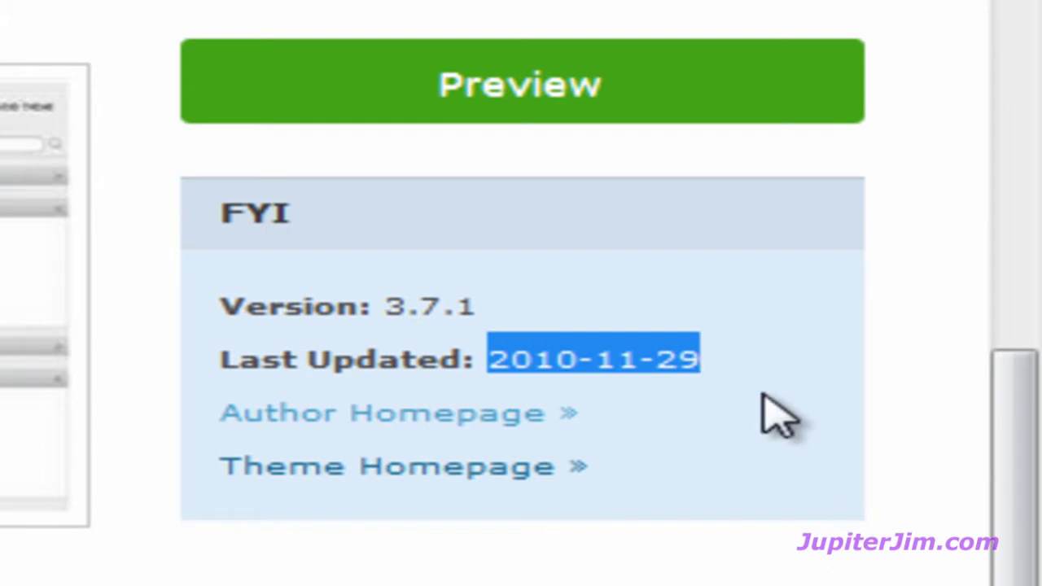
pyautogui.click(932, 420)
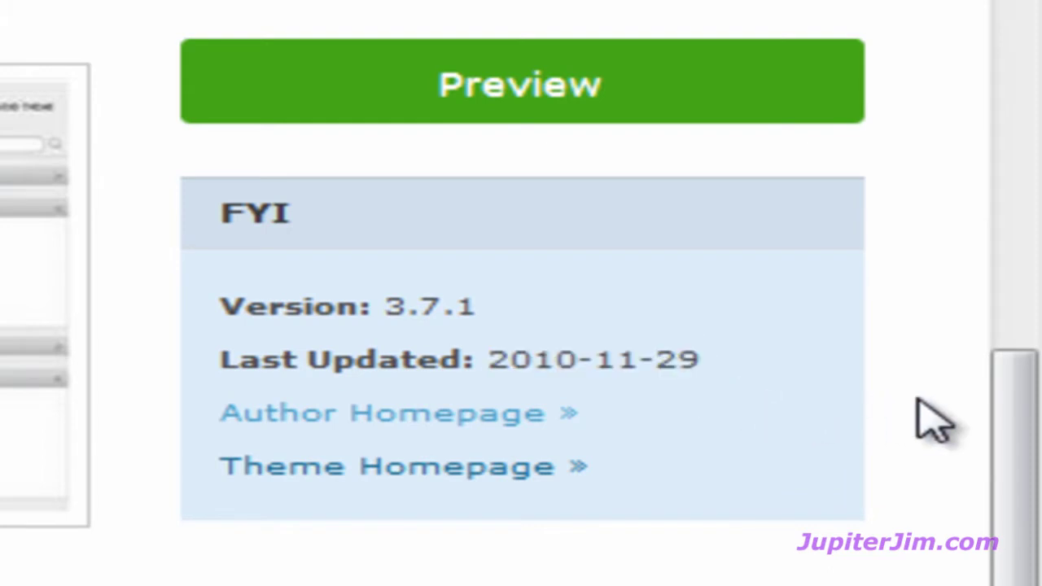
pyautogui.moveTo(380, 307); pyautogui.dragTo(491, 302)
pyautogui.click(911, 284)
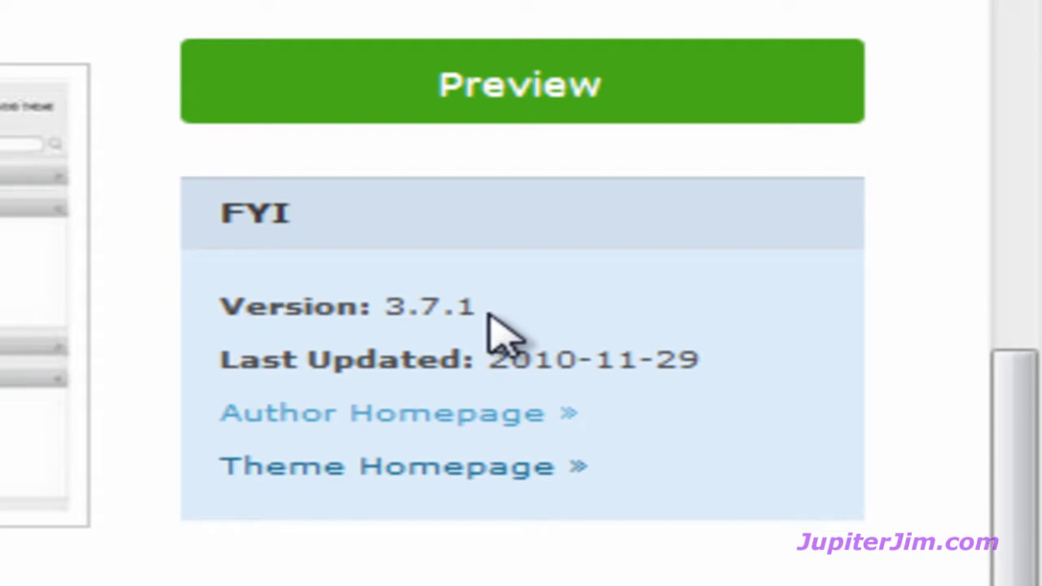
pyautogui.moveTo(374, 304); pyautogui.dragTo(498, 307)
pyautogui.click(920, 384)
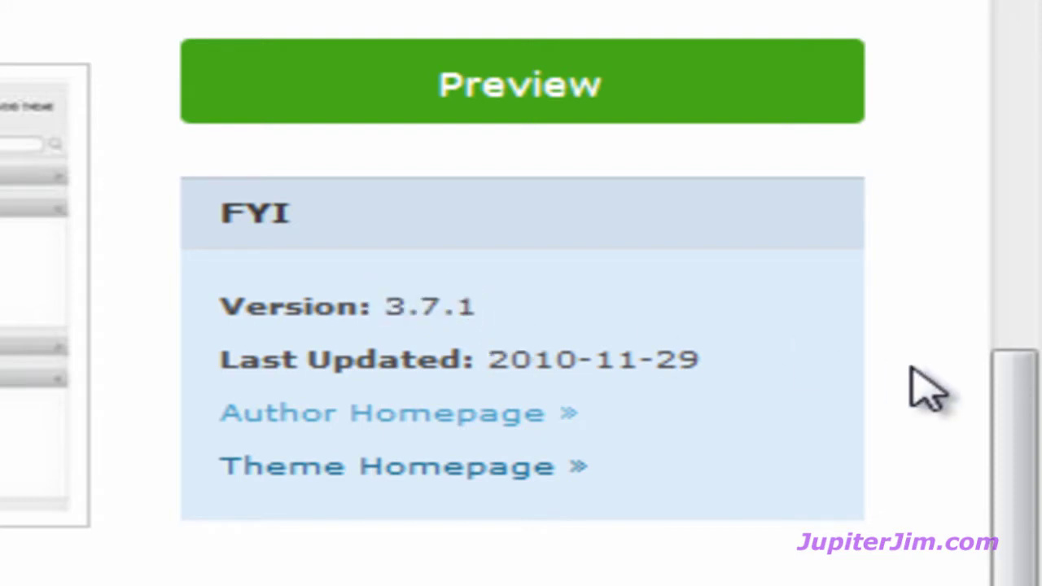
# Examine Suffusion's average rating and the support topics listed under "See what others are saying"
pyautogui.moveTo(1027, 444); pyautogui.dragTo(1034, 497)
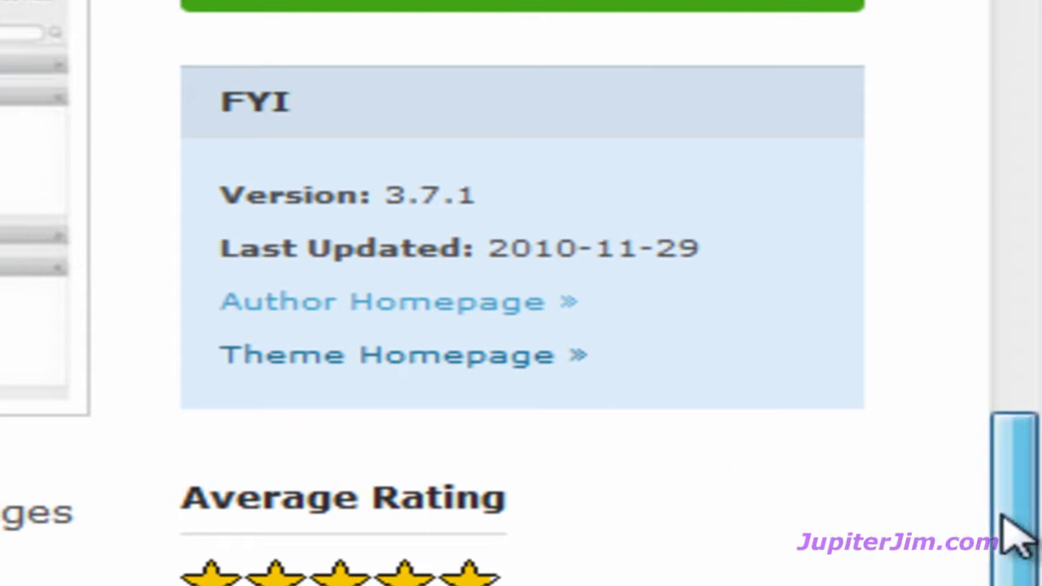
pyautogui.scroll(-3, 1009, 523)
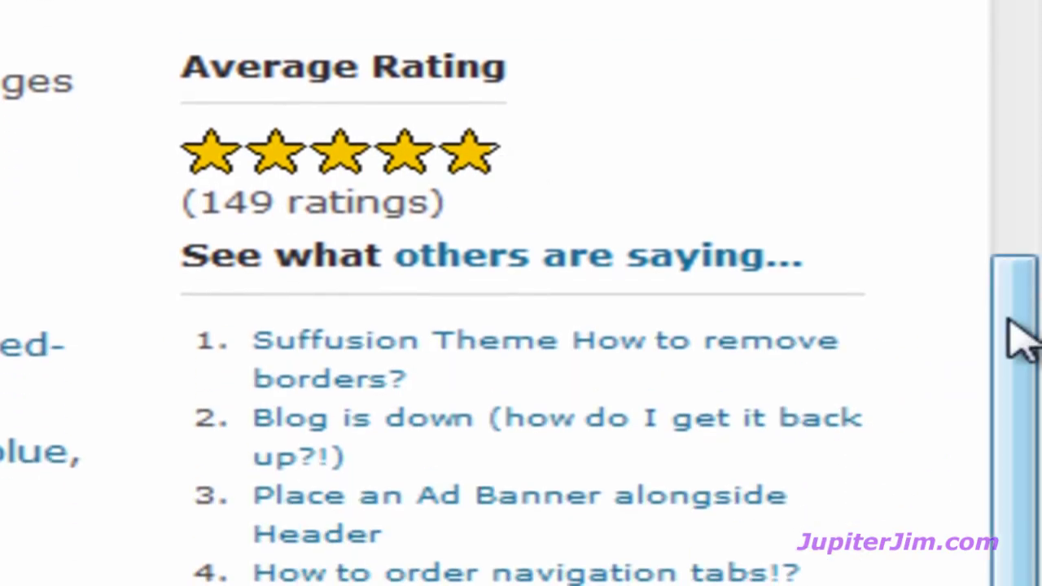
pyautogui.scroll(-2, 1016, 344)
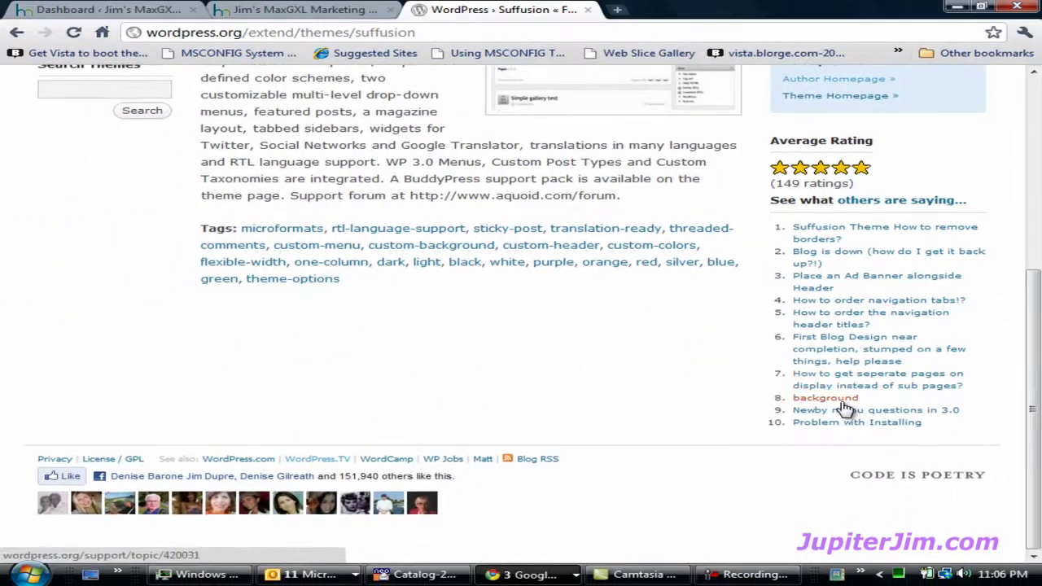
# Preview the Suffusion theme, look through its sample content down to the list types, and close the preview
pyautogui.scroll(5, 1034, 301)
pyautogui.moveTo(1036, 302); pyautogui.dragTo(1036, 301)
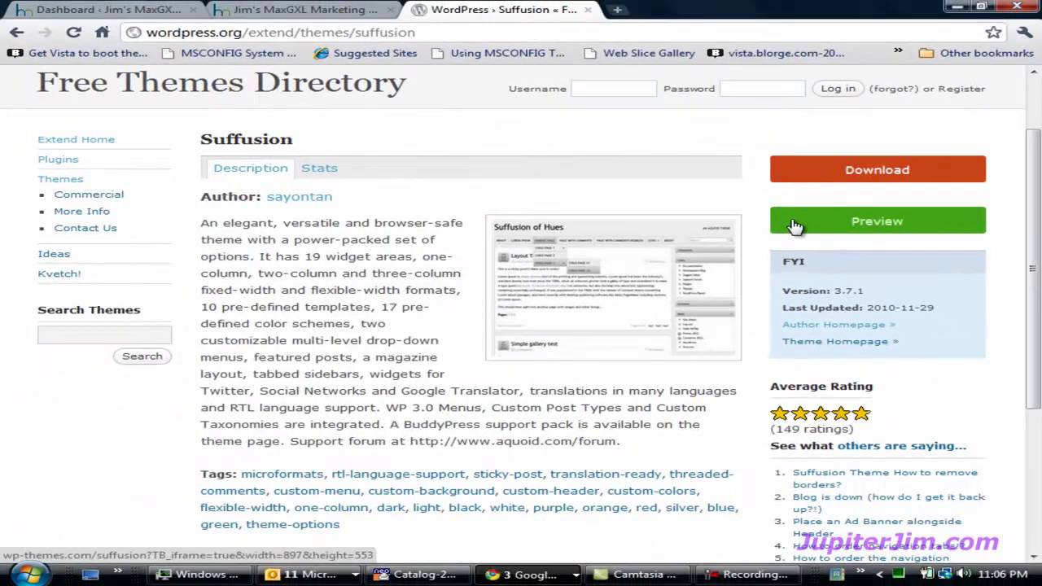
pyautogui.click(305, 274)
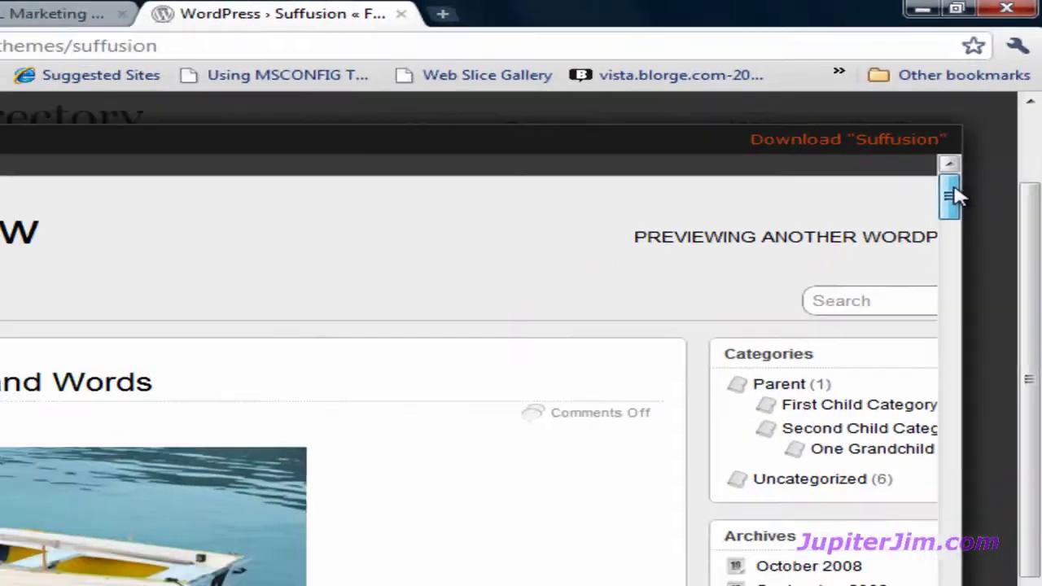
pyautogui.moveTo(855, 397); pyautogui.dragTo(853, 449)
pyautogui.moveTo(975, 157); pyautogui.dragTo(873, 151)
pyautogui.moveTo(977, 151); pyautogui.dragTo(974, 233)
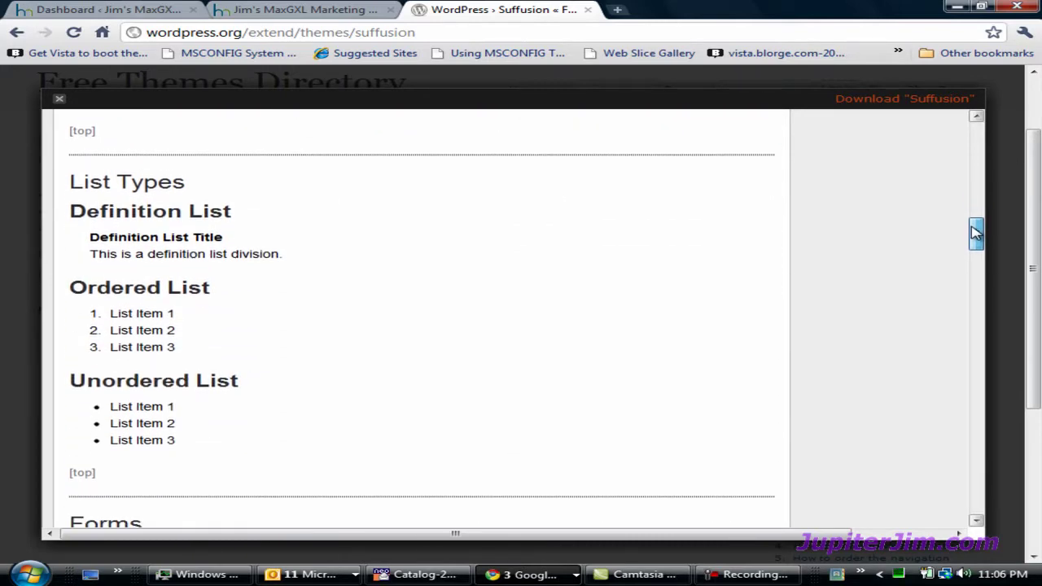
pyautogui.moveTo(975, 234); pyautogui.dragTo(977, 121)
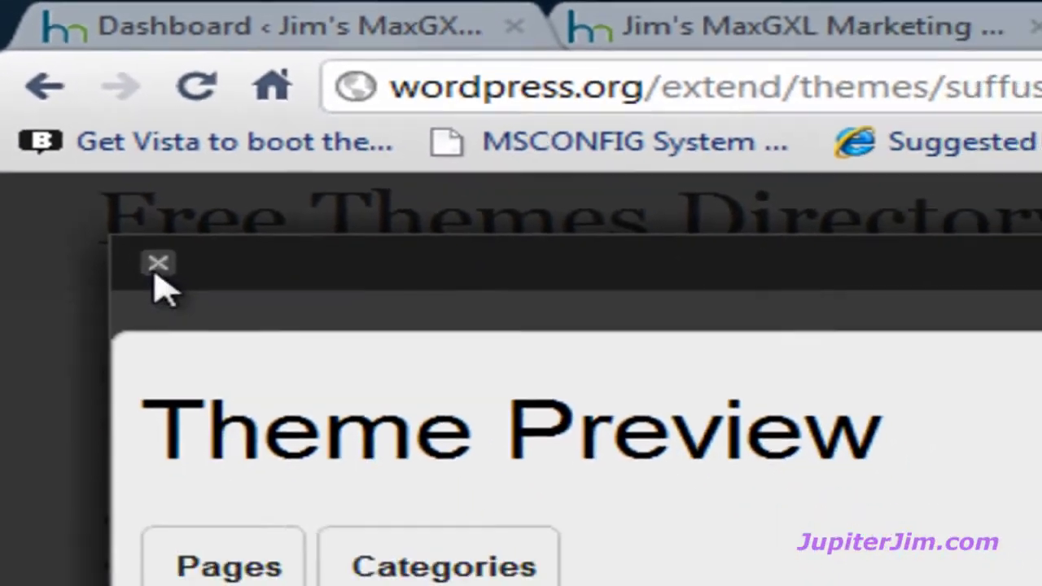
pyautogui.click(156, 273)
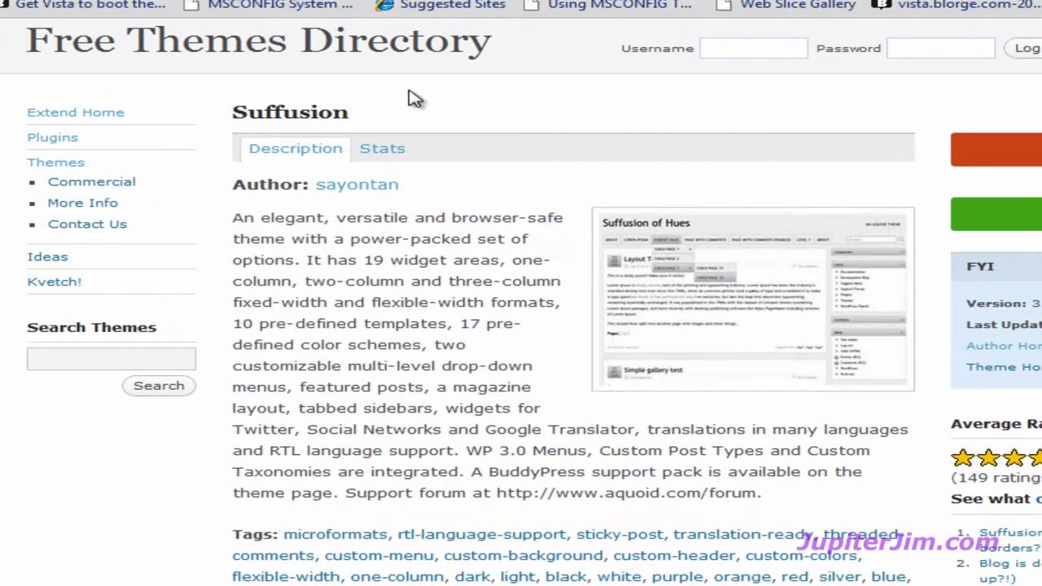
# Copy the theme name "Suffusion" from the heading of its theme page
pyautogui.moveTo(350, 112); pyautogui.dragTo(251, 106)
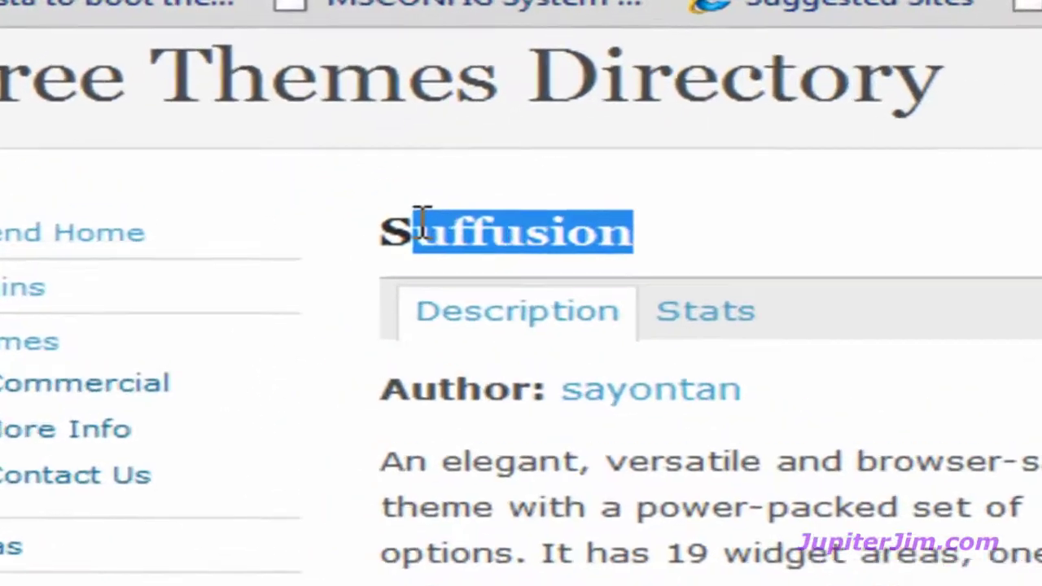
pyautogui.moveTo(422, 224); pyautogui.dragTo(381, 231)
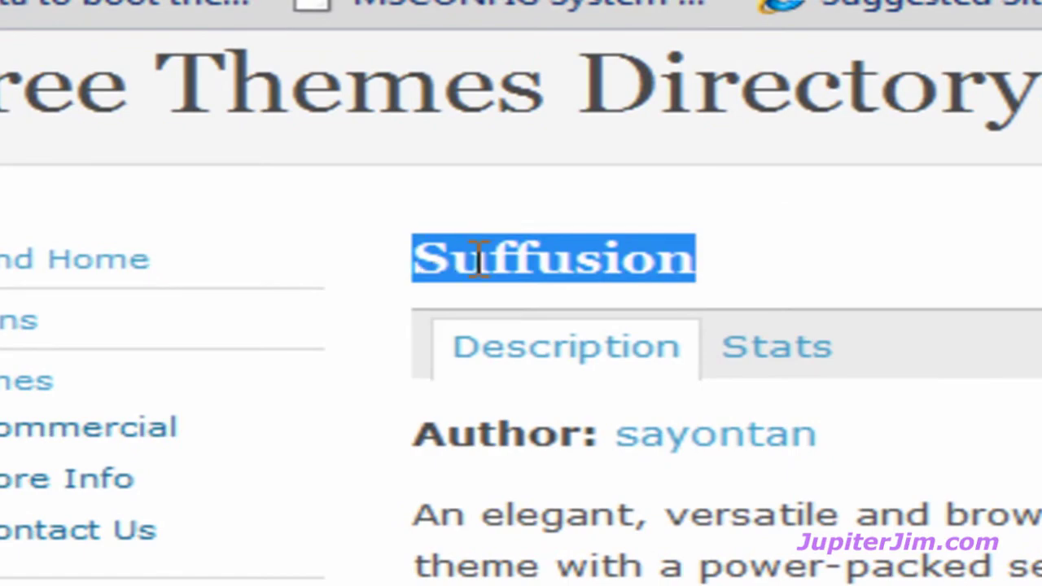
pyautogui.rightClick(480, 265)
pyautogui.click(591, 294)
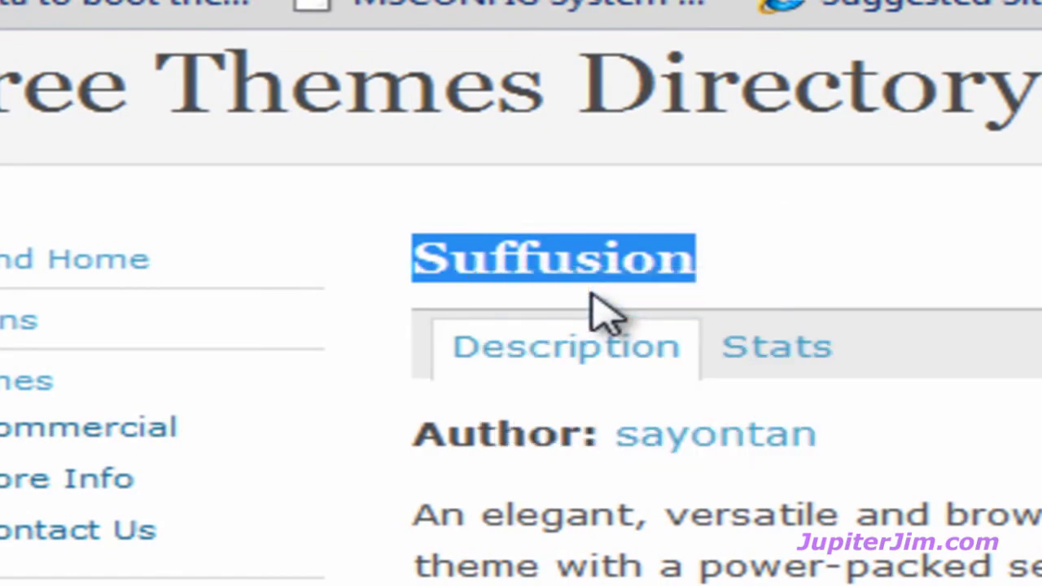
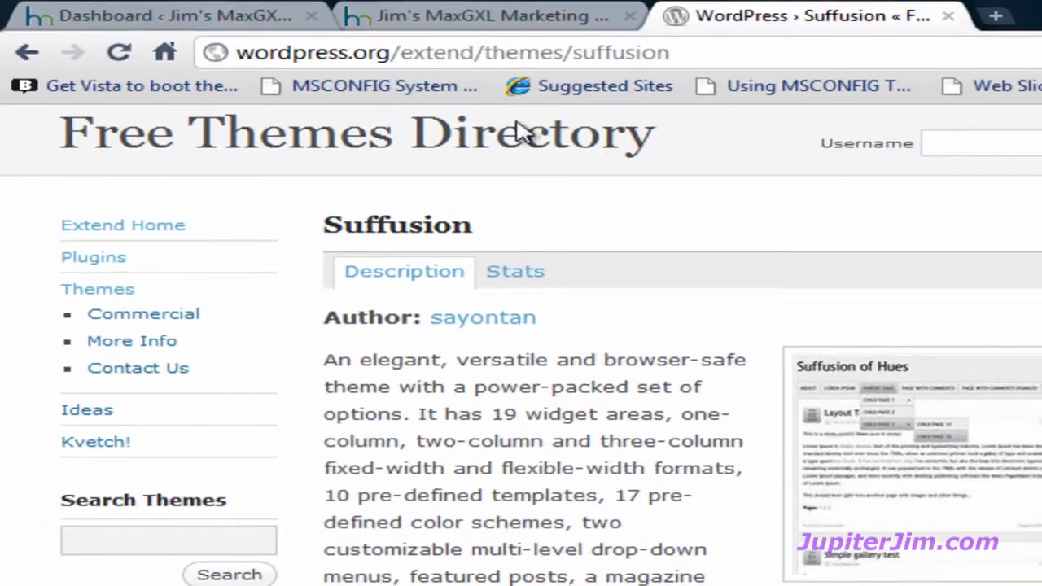
# Look over the jimsmaxgxlteam.com home page to see the site's layout with its current theme
pyautogui.click(521, 2)
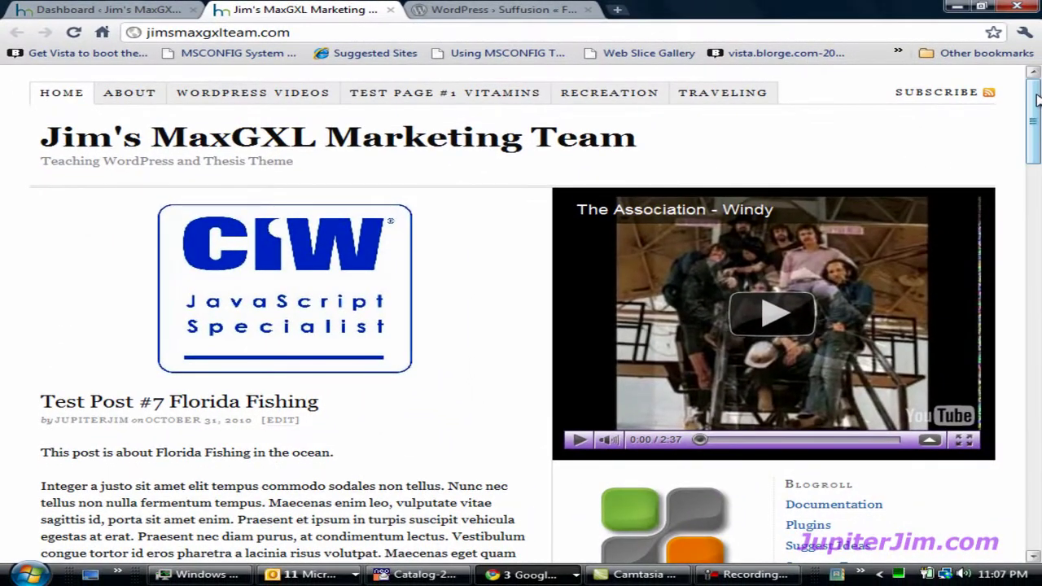
pyautogui.moveTo(1037, 99); pyautogui.dragTo(1038, 171)
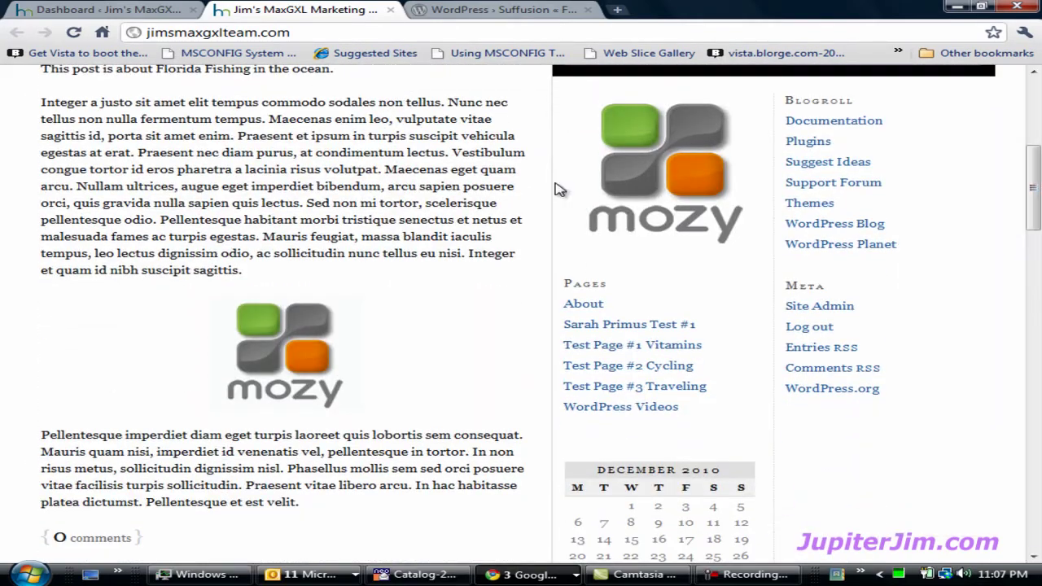
pyautogui.moveTo(1029, 210); pyautogui.dragTo(1033, 120)
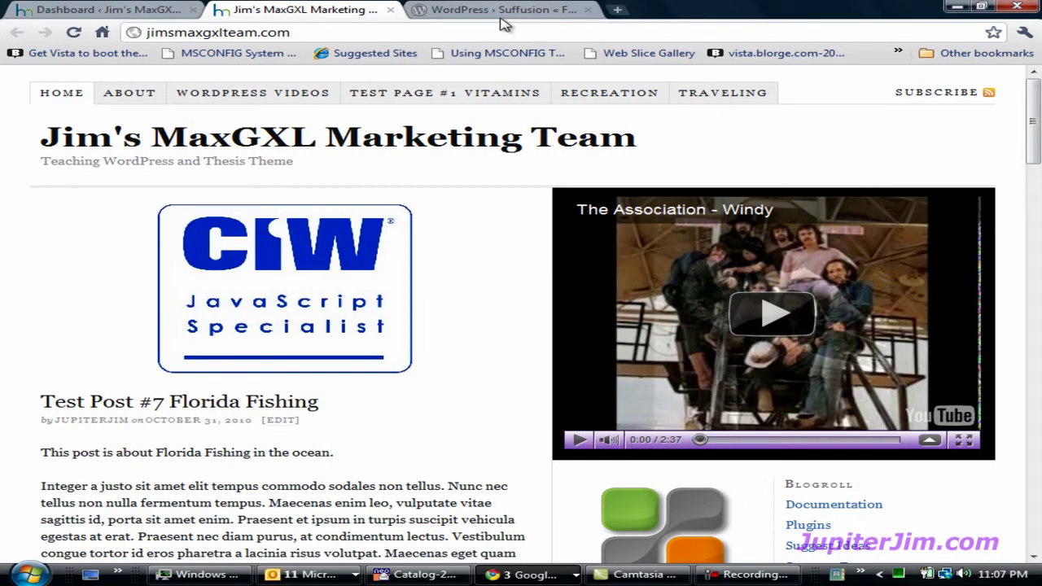
# Go to the site's WordPress dashboard and open the theme management page under Appearance
pyautogui.click(105, 12)
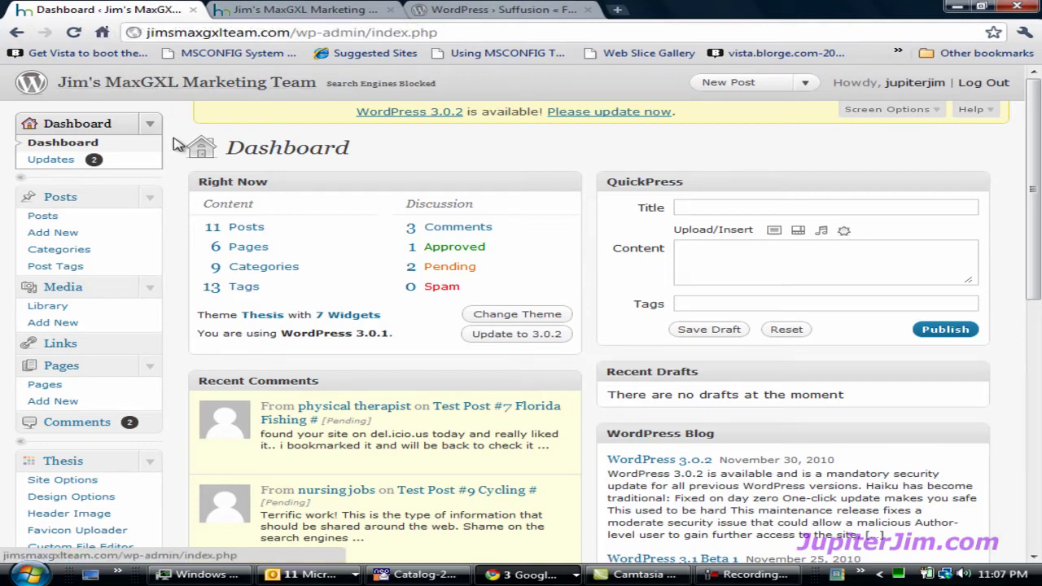
pyautogui.scroll(-4, 174, 140)
pyautogui.scroll(-2, 178, 144)
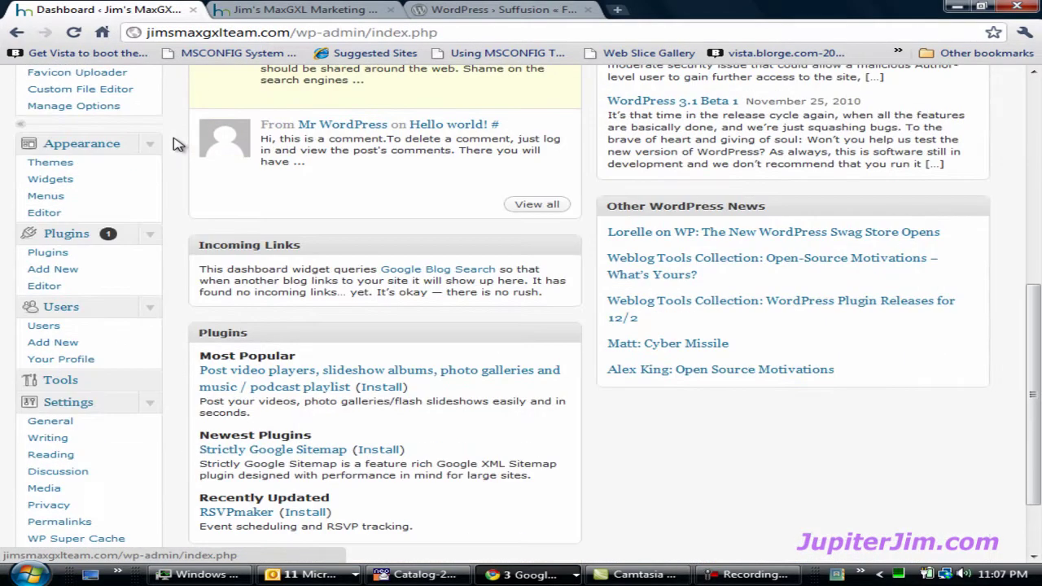
pyautogui.click(152, 147)
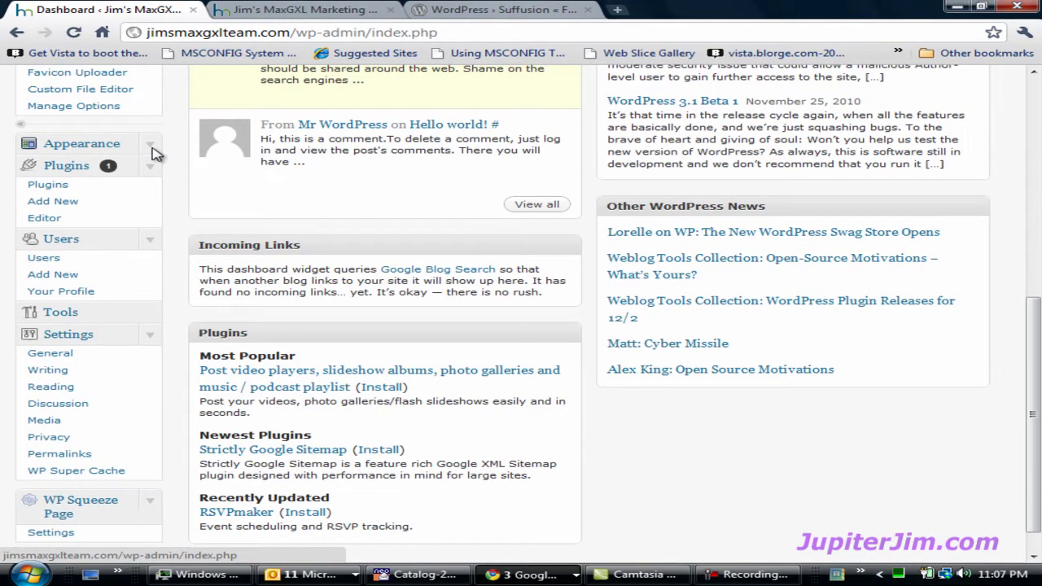
pyautogui.click(153, 151)
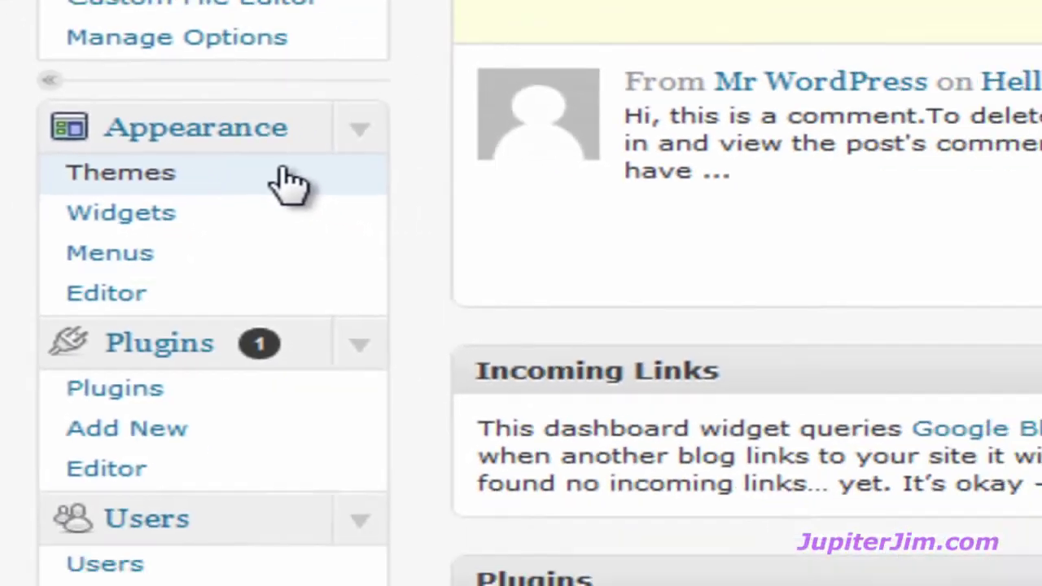
pyautogui.click(415, 195)
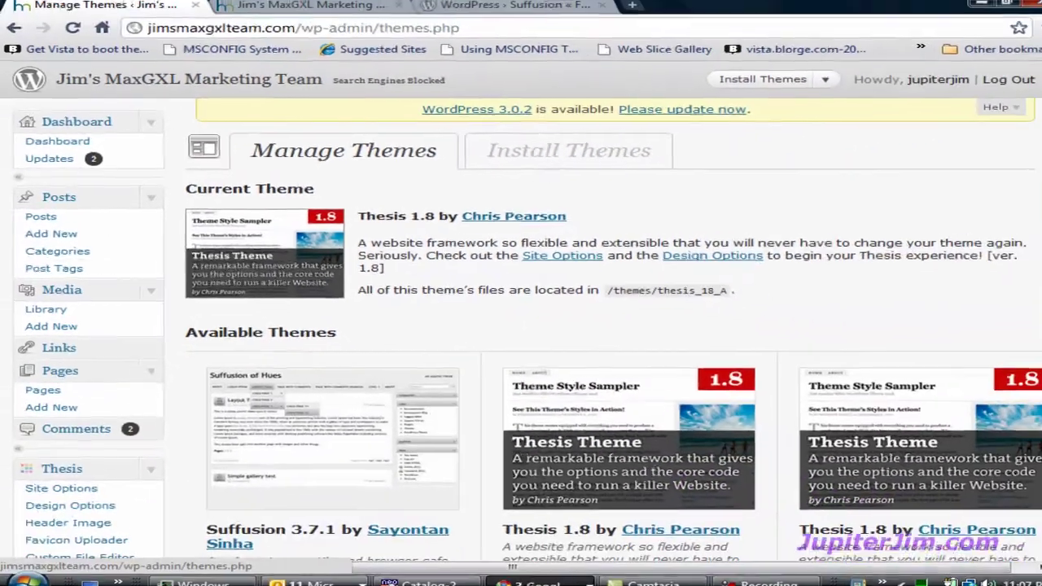
# Delete the already installed Suffusion theme from the available themes and confirm the deletion
pyautogui.scroll(-4, 1035, 142)
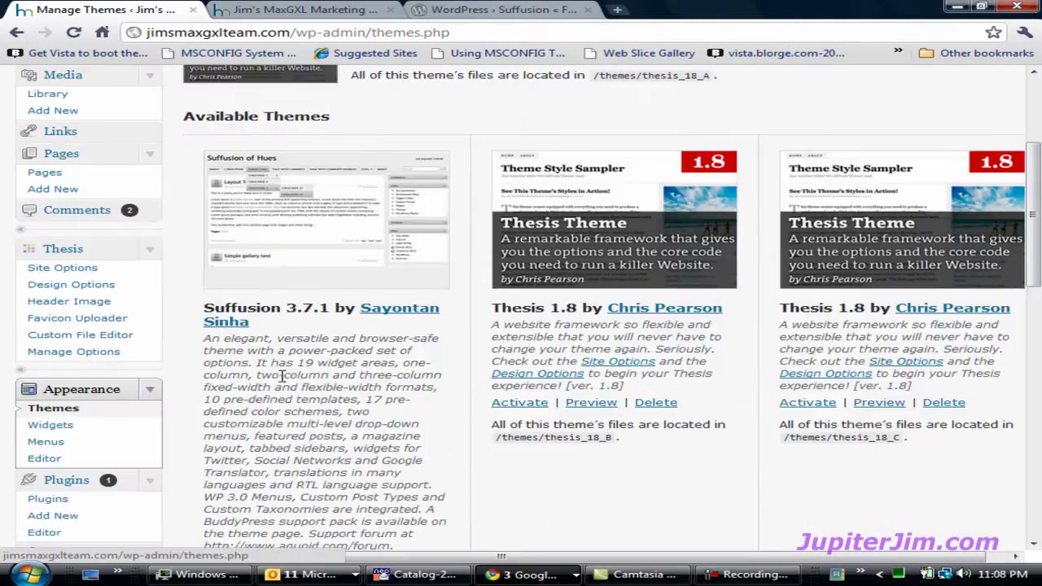
pyautogui.scroll(-2, 282, 376)
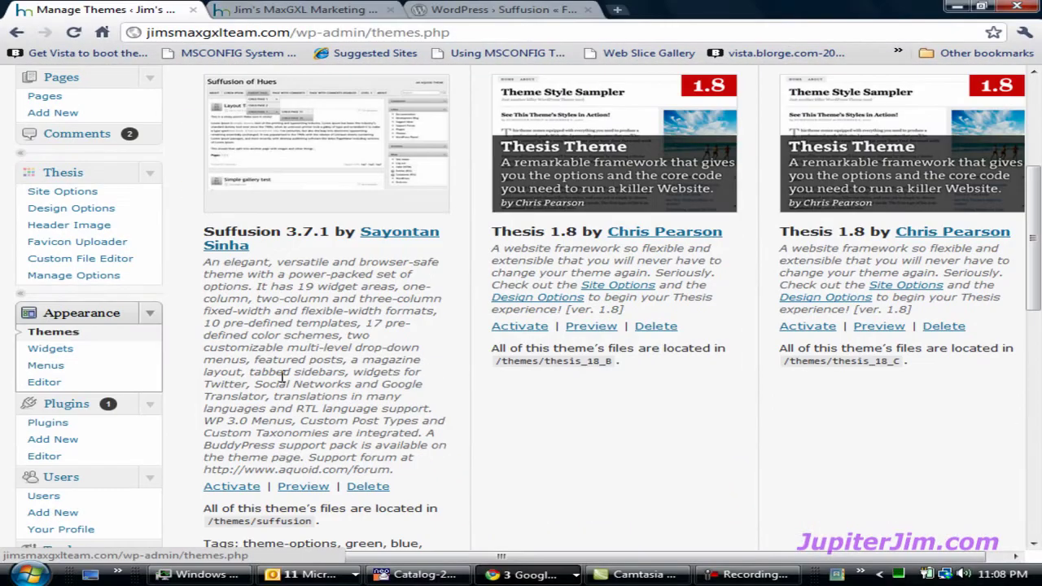
pyautogui.scroll(-2, 282, 376)
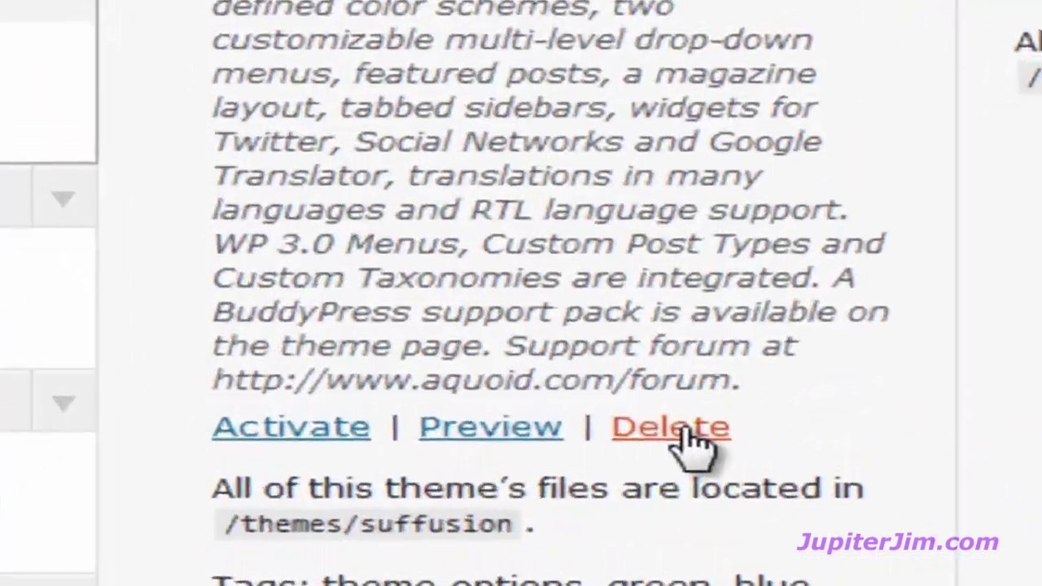
pyautogui.click(367, 409)
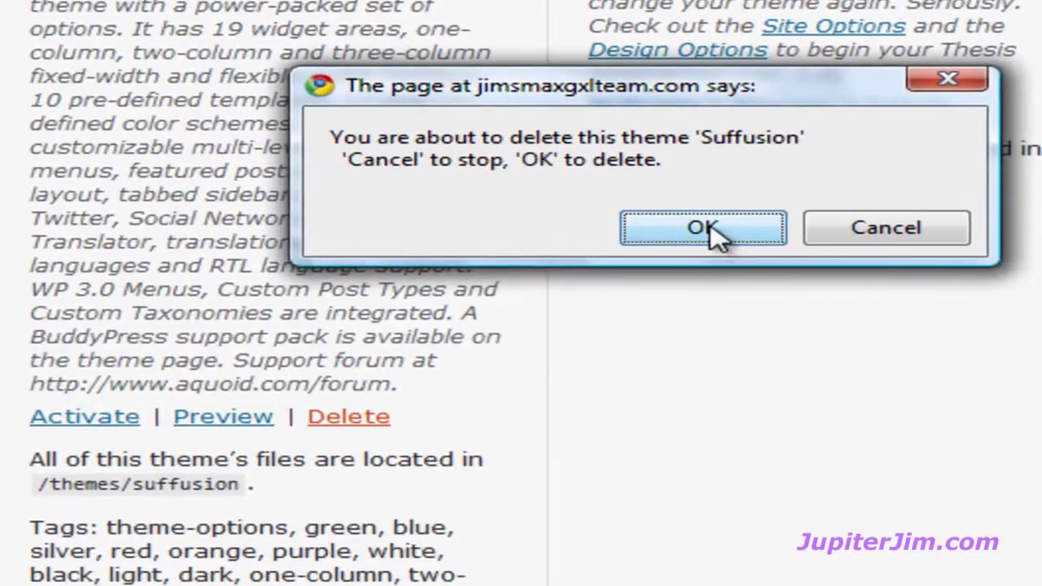
pyautogui.click(724, 223)
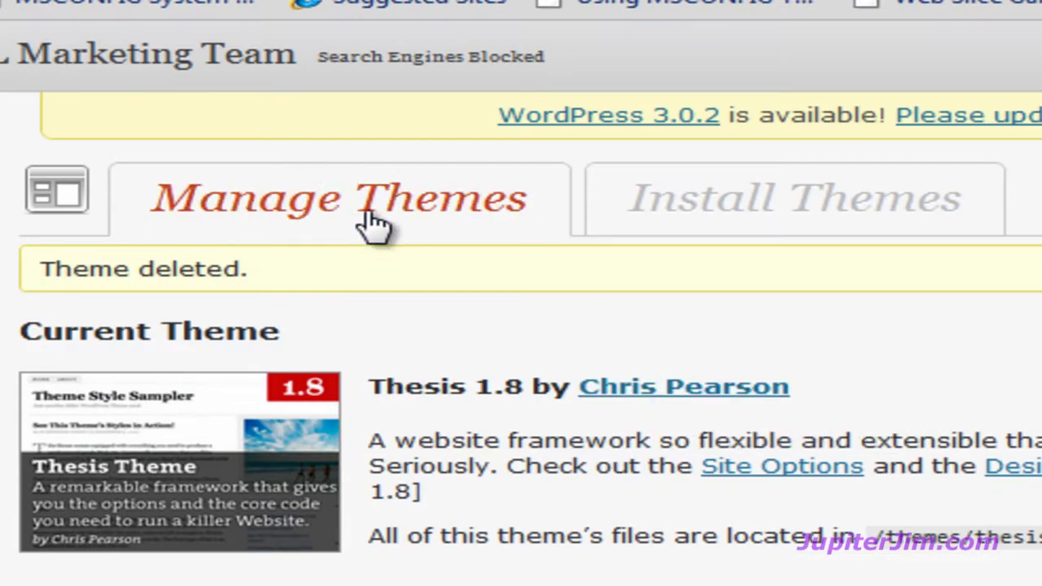
# Search the theme installer by term for "Suffusion", using the copied theme name
pyautogui.click(932, 211)
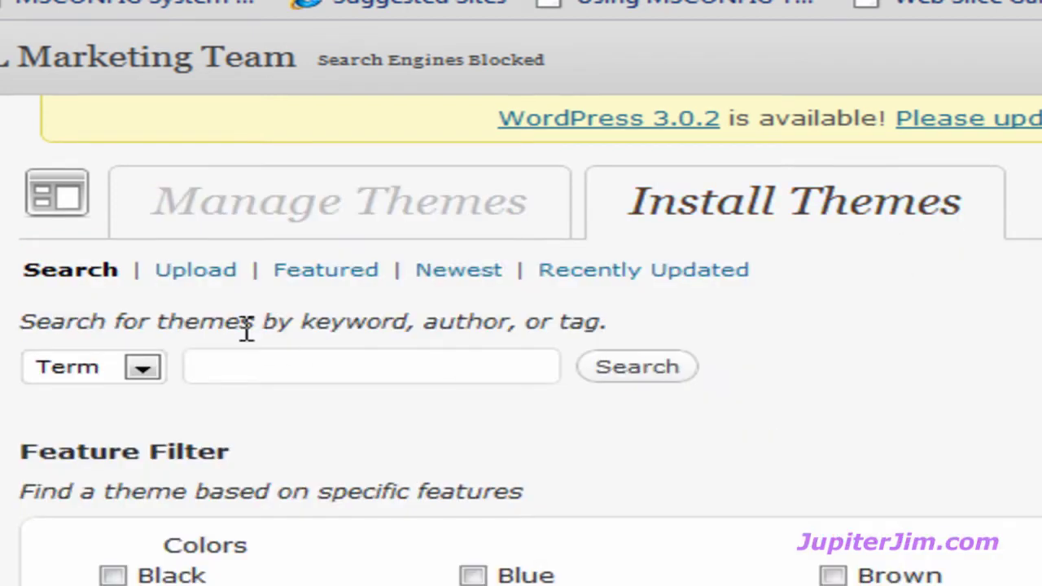
pyautogui.click(251, 370)
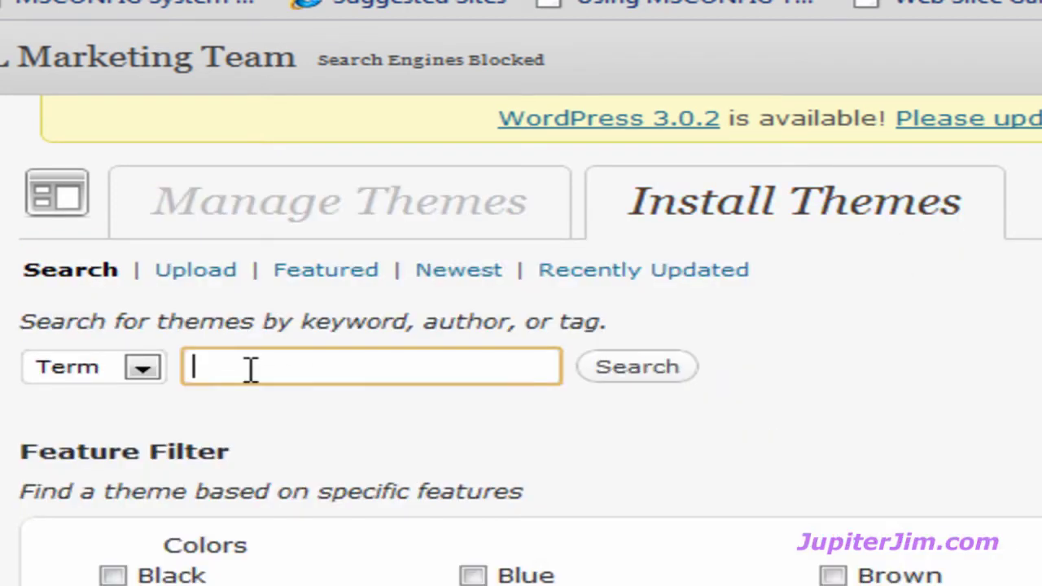
pyautogui.rightClick(250, 373)
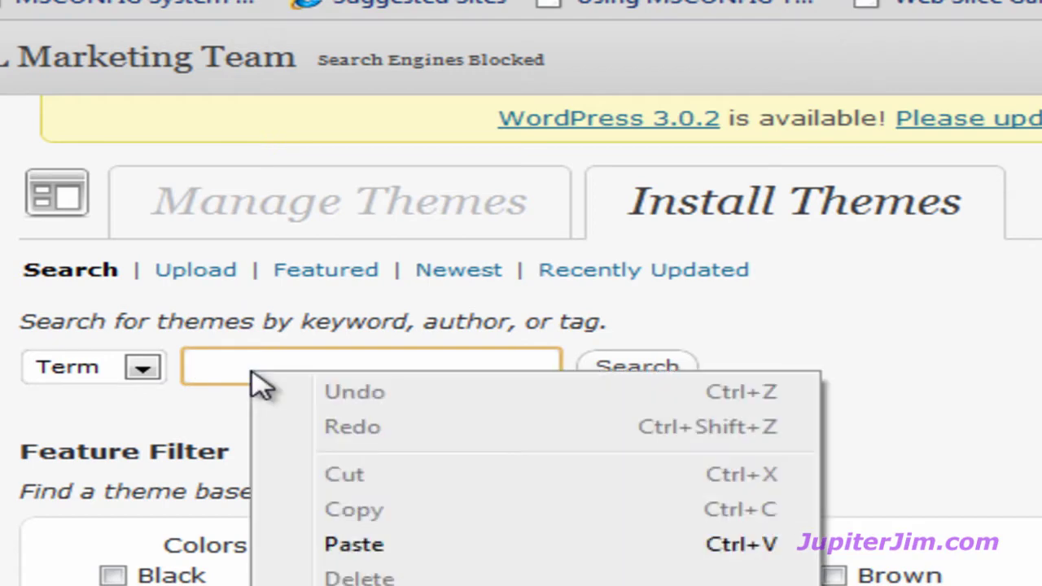
pyautogui.click(350, 545)
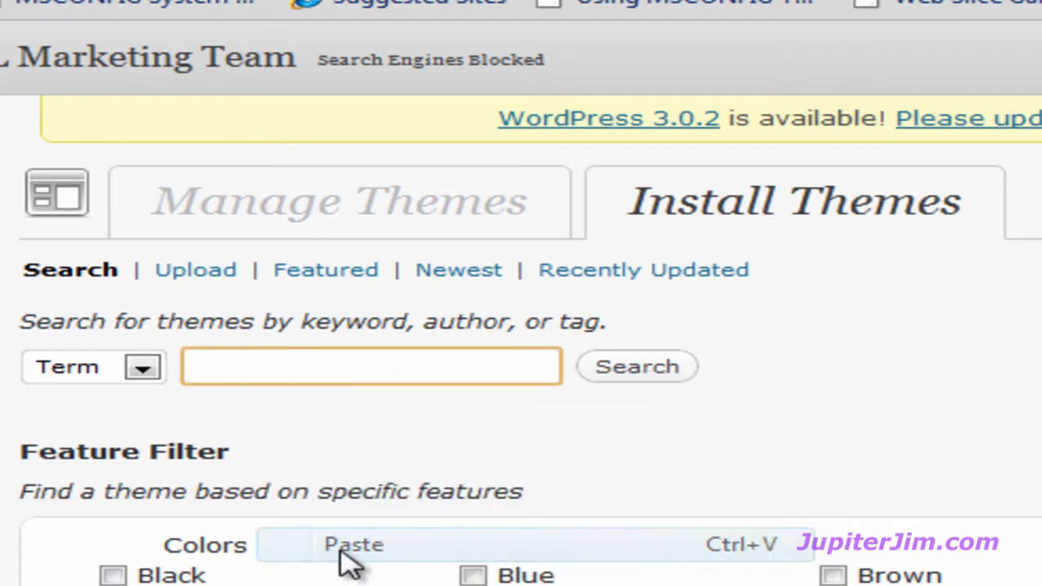
pyautogui.click(653, 431)
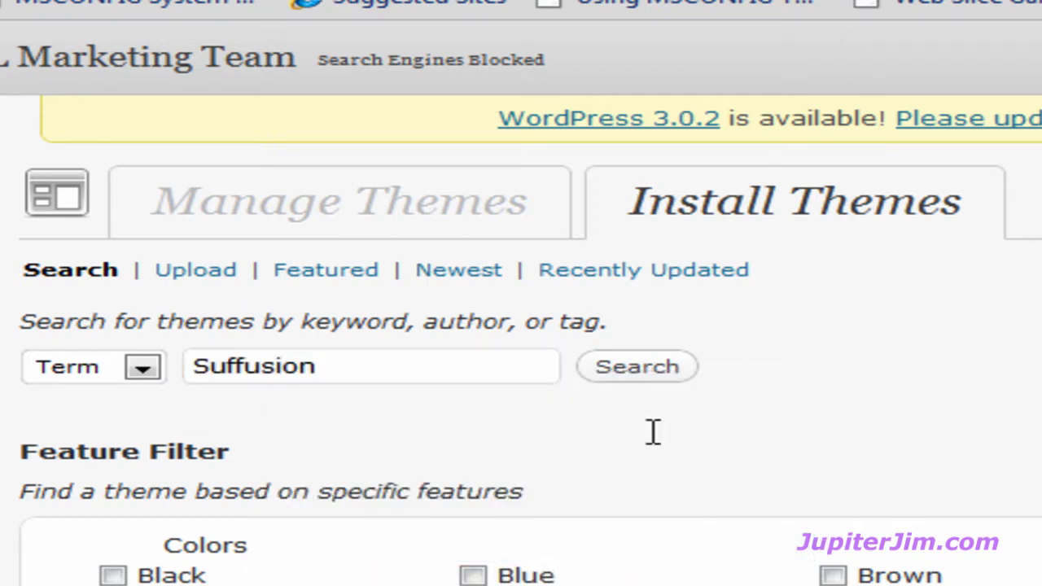
pyautogui.click(641, 378)
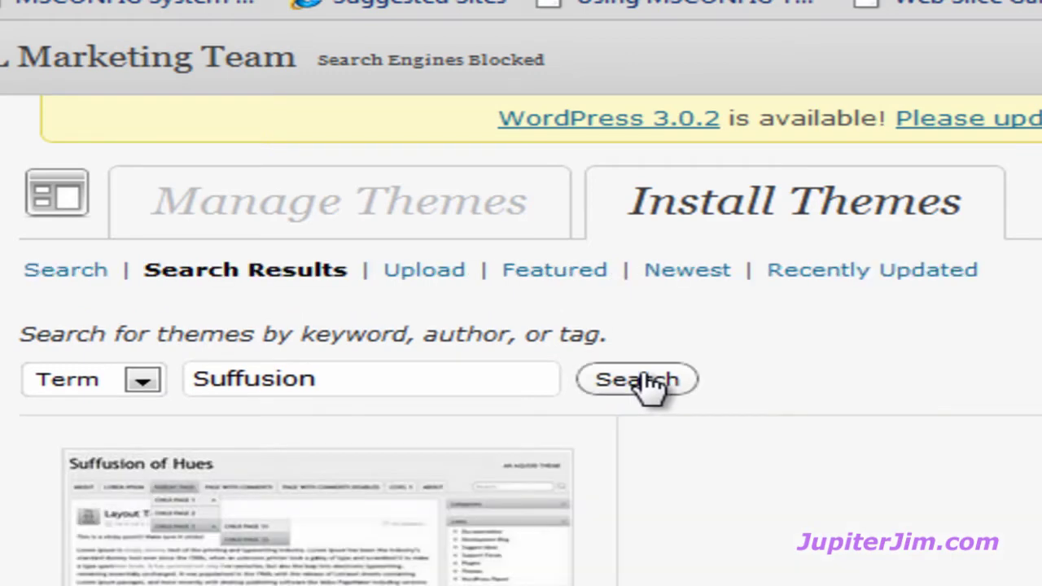
# Install the Suffusion theme from the search results
pyautogui.scroll(-5, 643, 435)
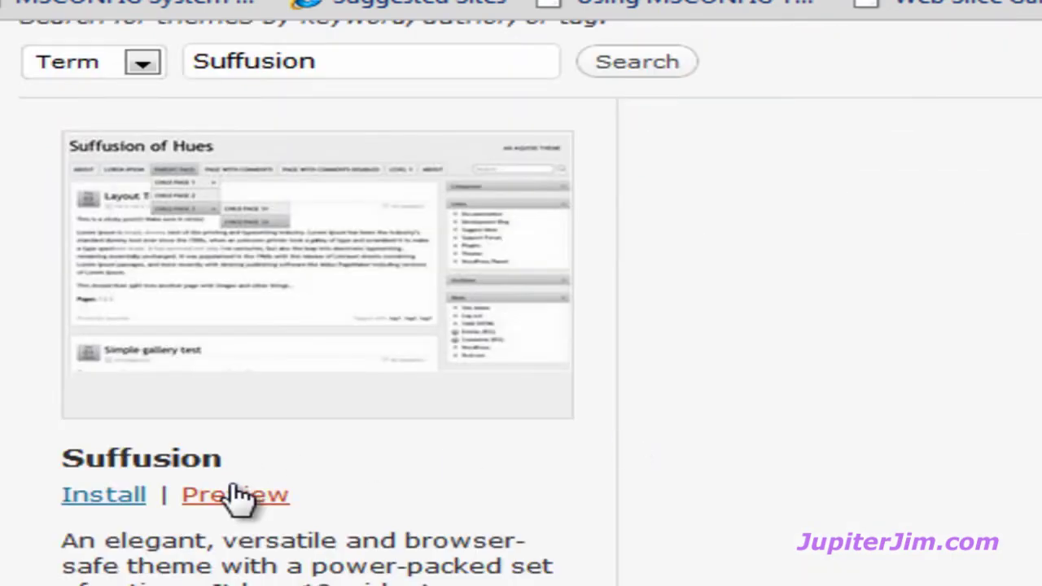
pyautogui.scroll(-3, 395, 488)
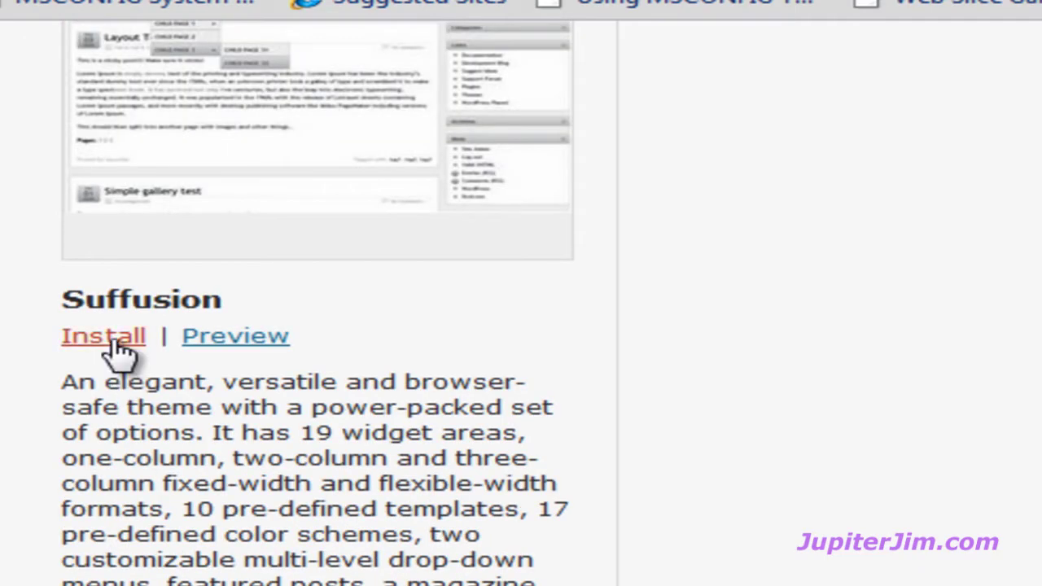
pyautogui.click(90, 337)
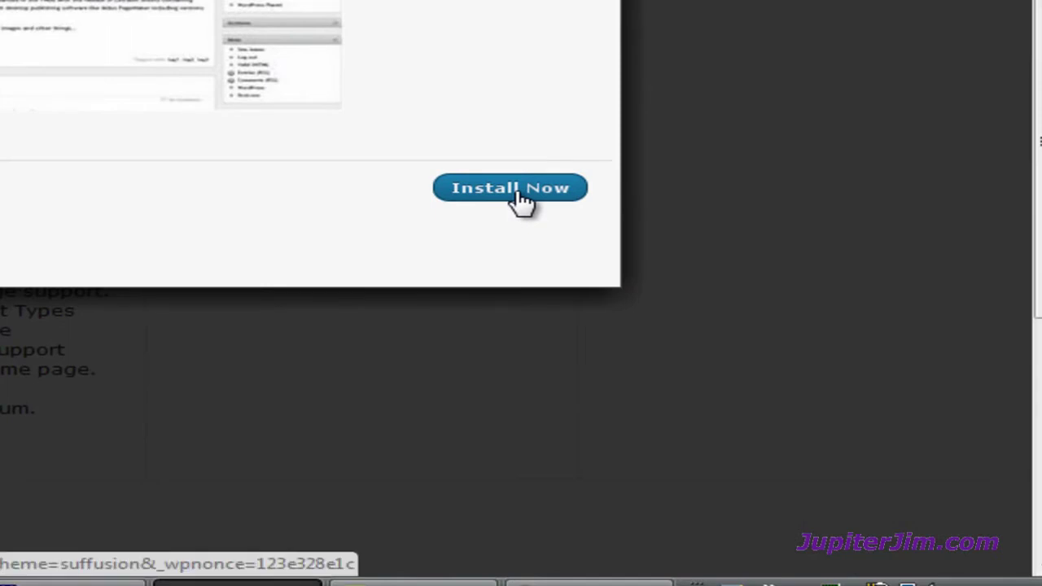
pyautogui.click(516, 192)
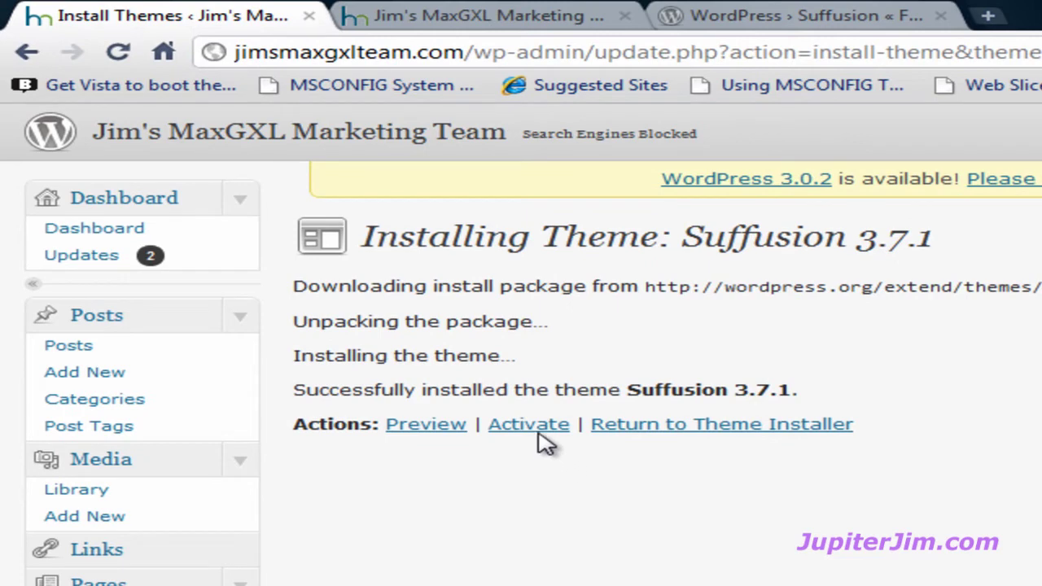
# Return to the theme installer, then open theme management and find Suffusion among the available themes
pyautogui.click(716, 429)
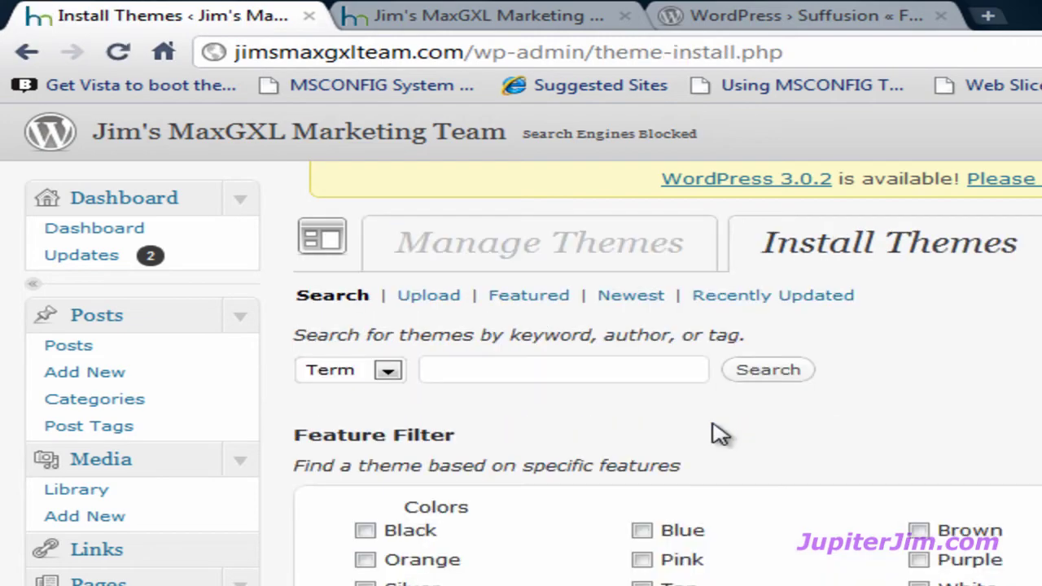
pyautogui.click(537, 251)
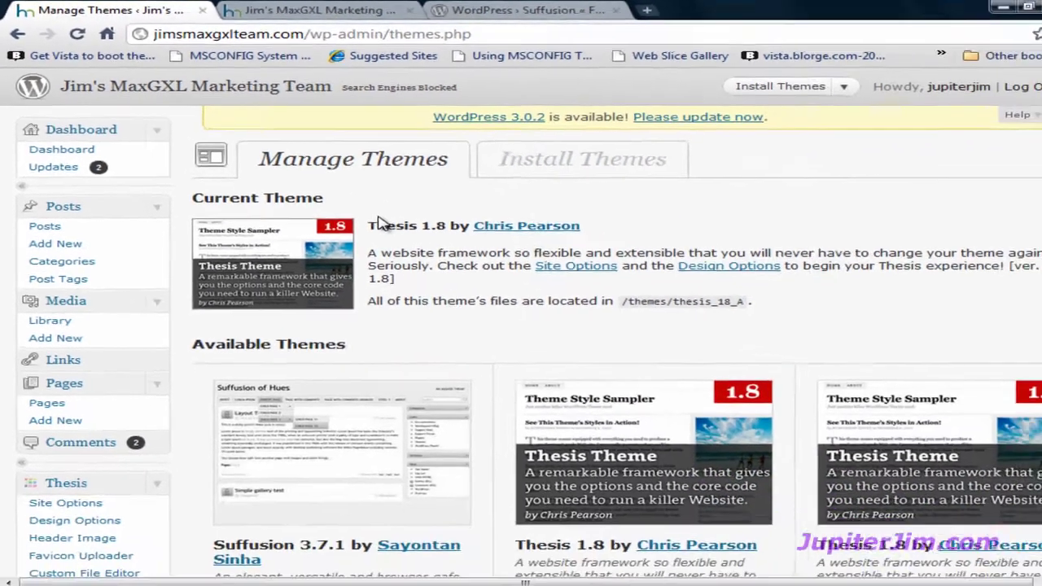
pyautogui.scroll(-3, 390, 342)
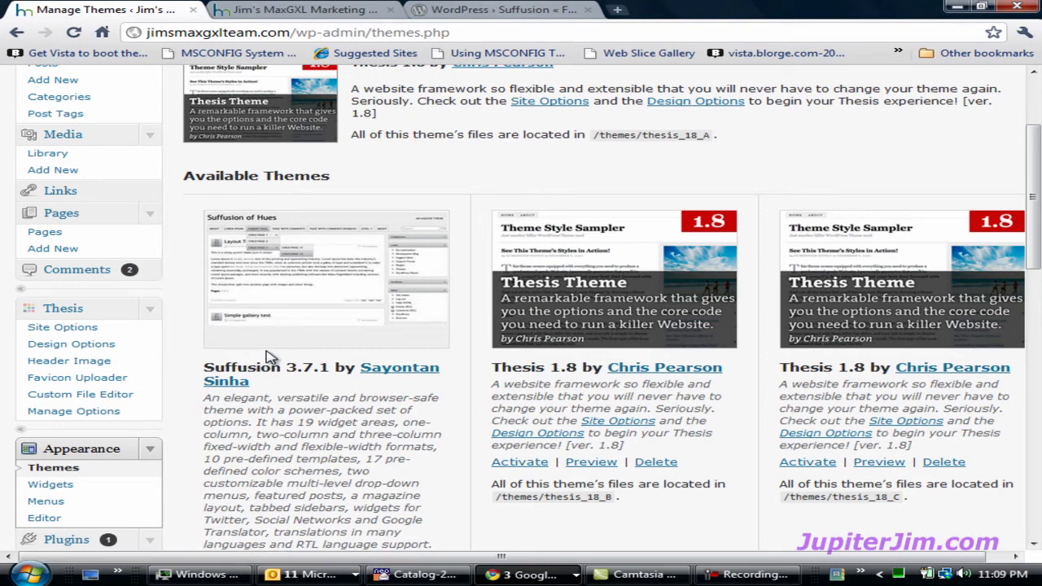
# Preview the Suffusion 3.7.1 theme from the available themes and activate it from the preview
pyautogui.scroll(-4, 271, 358)
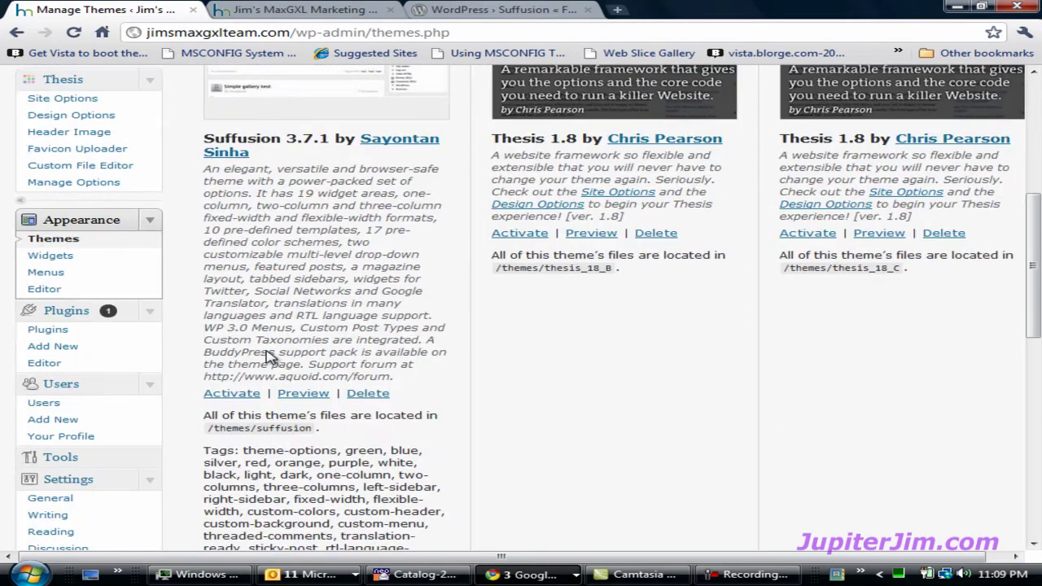
pyautogui.scroll(4, 317, 289)
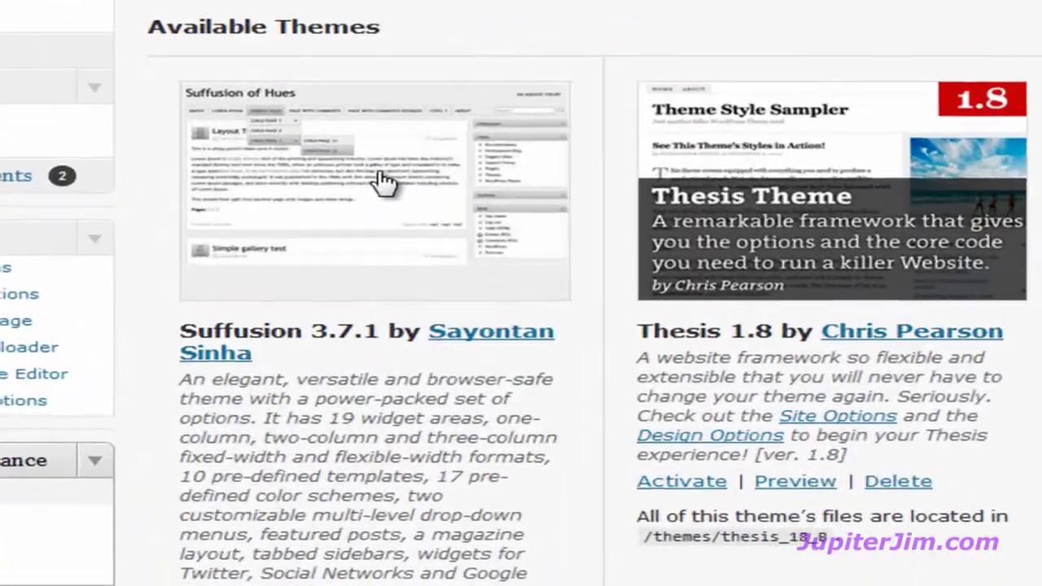
pyautogui.click(345, 240)
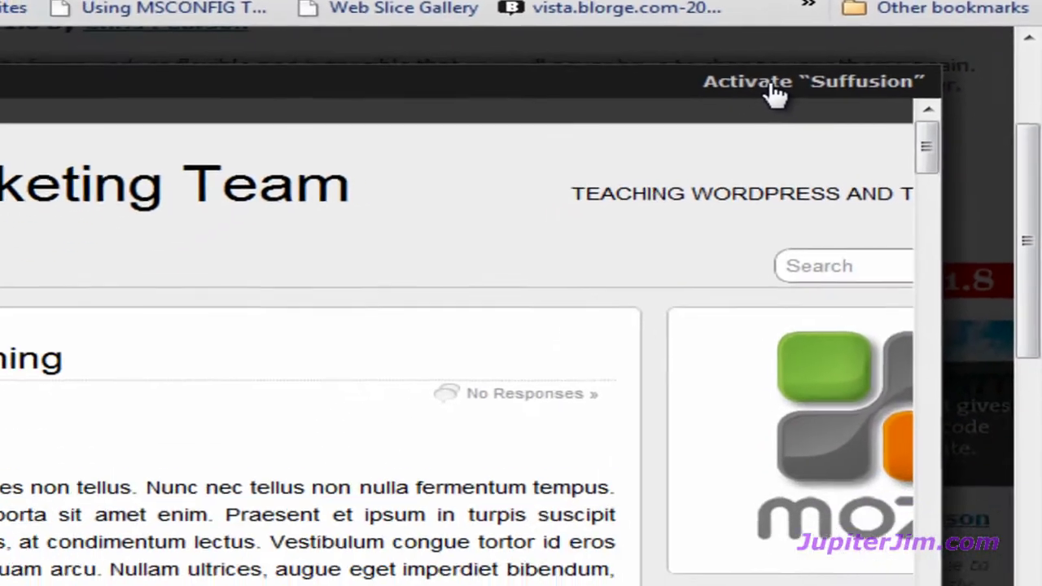
pyautogui.click(570, 281)
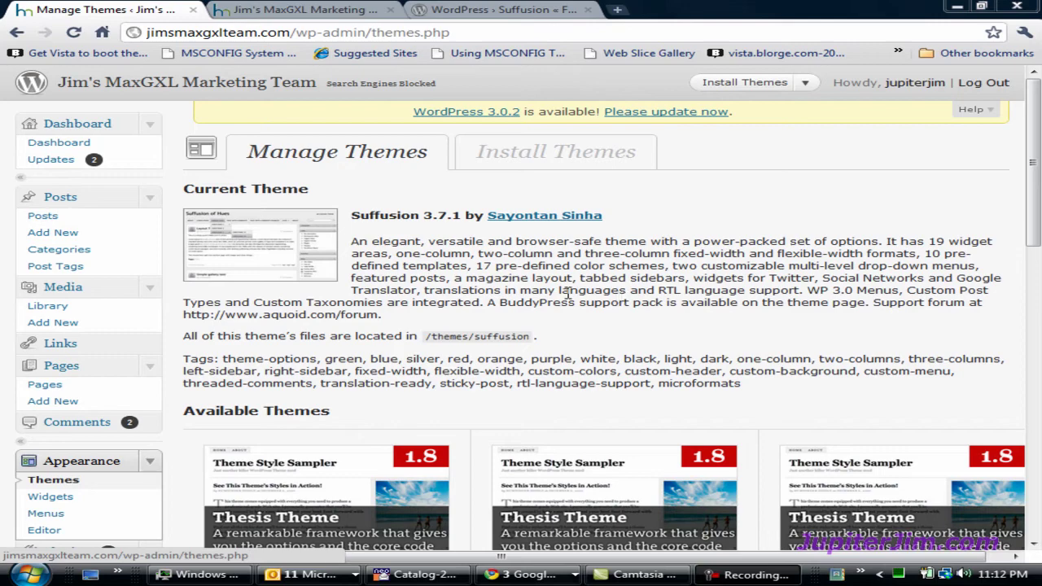
# Open the site's home page in a new browser tab and look through its posts and sidebar in the activated theme
pyautogui.moveTo(1033, 160); pyautogui.dragTo(1032, 139)
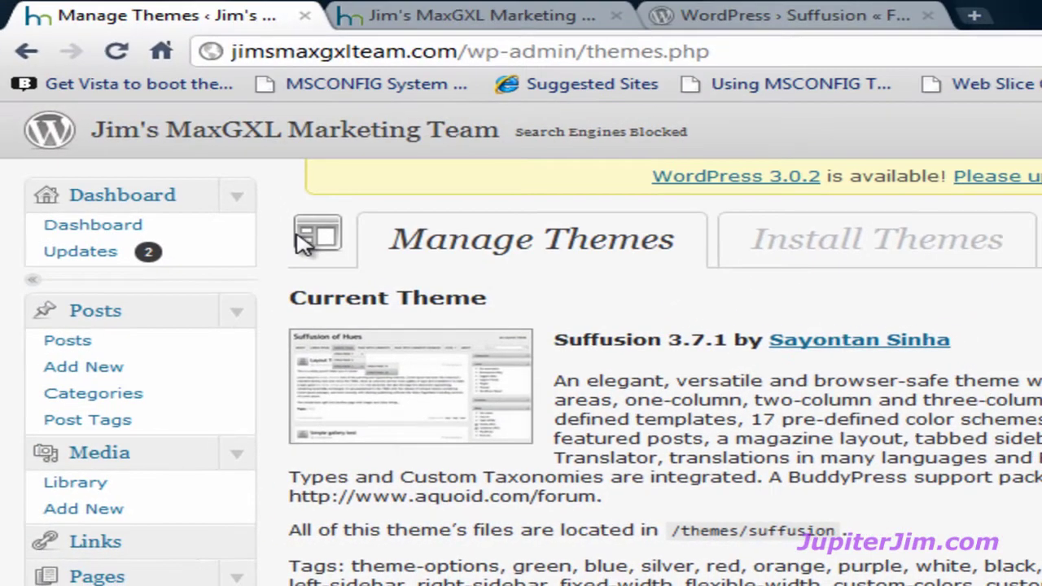
pyautogui.rightClick(252, 142)
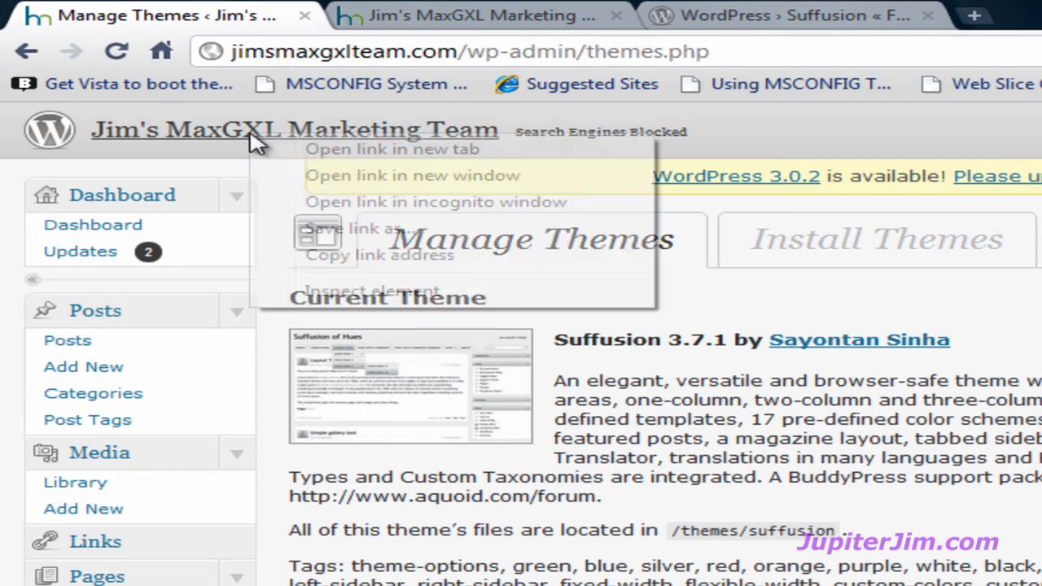
pyautogui.click(341, 151)
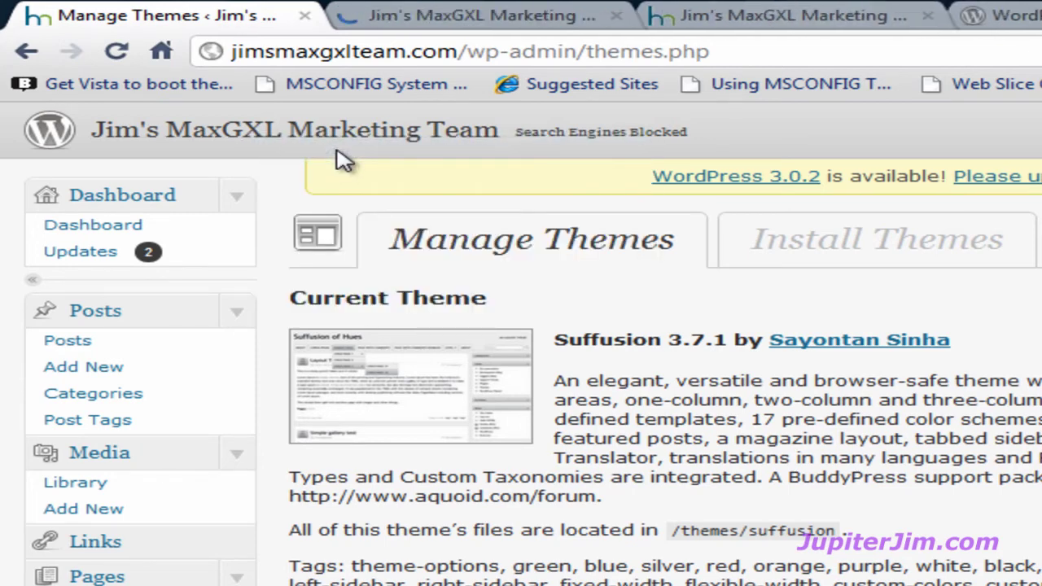
pyautogui.click(474, 16)
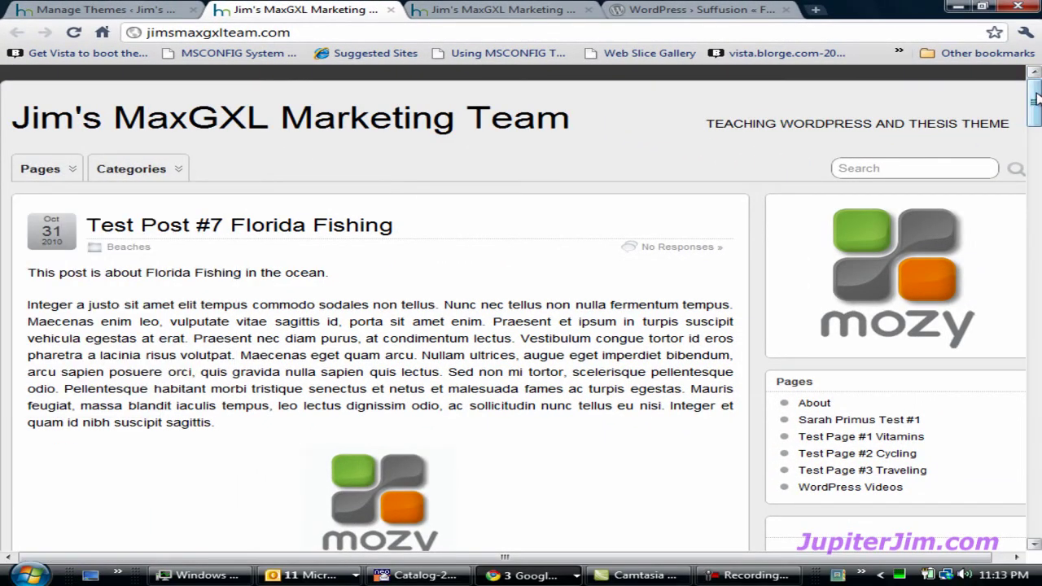
pyautogui.moveTo(1035, 97); pyautogui.dragTo(1032, 157)
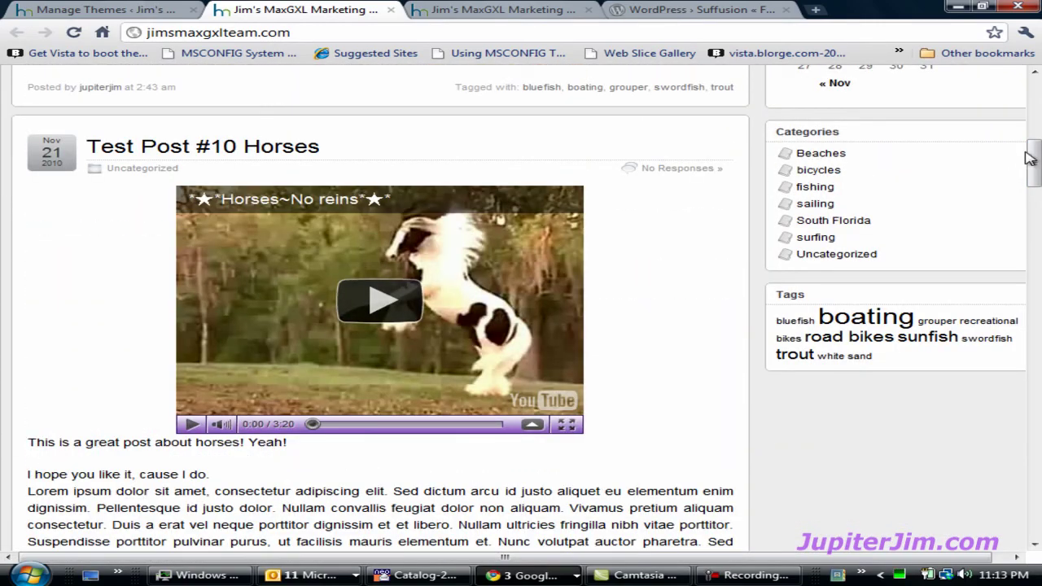
pyautogui.moveTo(1030, 158); pyautogui.dragTo(1035, 95)
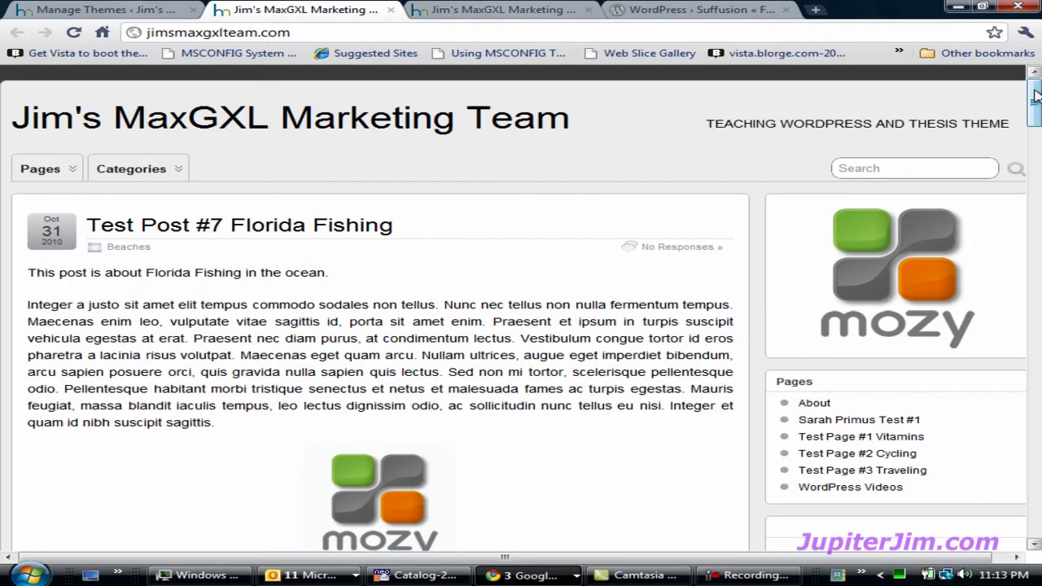